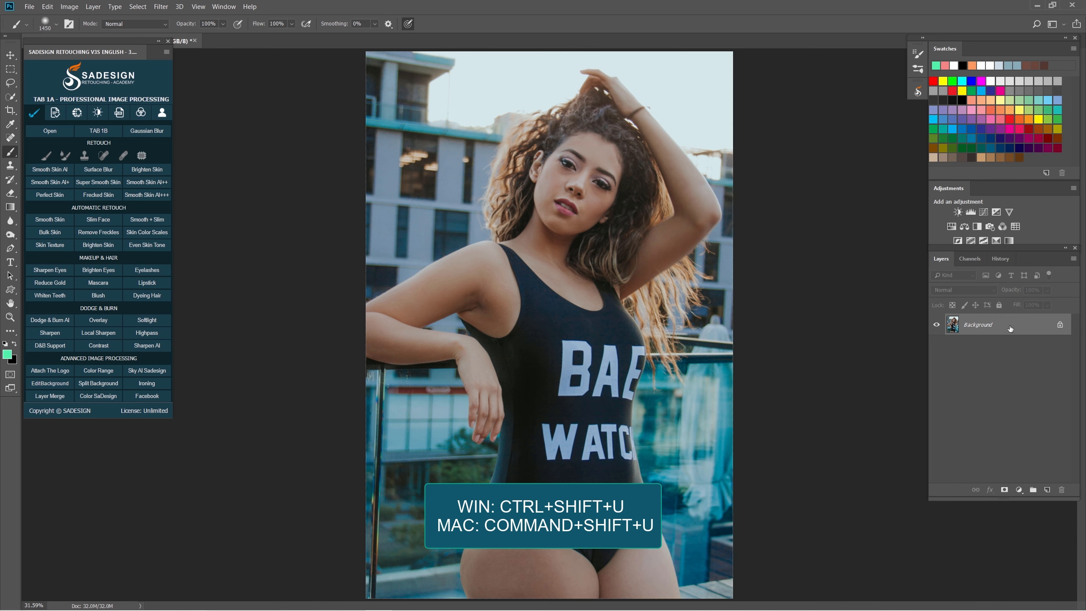
Step: Desaturate the background photo to black and white and duplicate it onto a new layer
key(ctrl+shift+u)
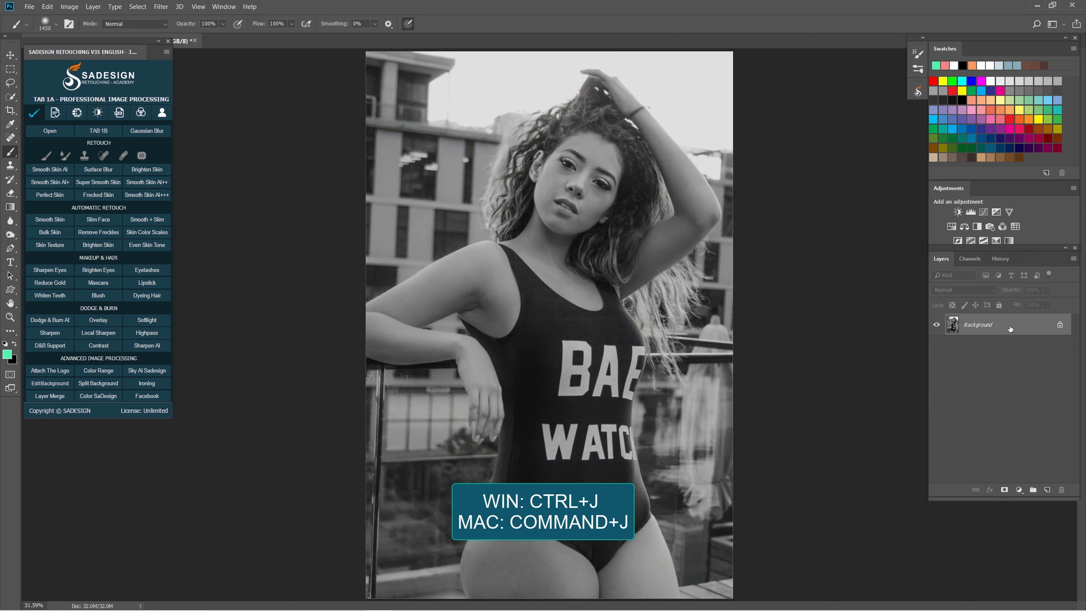
key(ctrl+j)
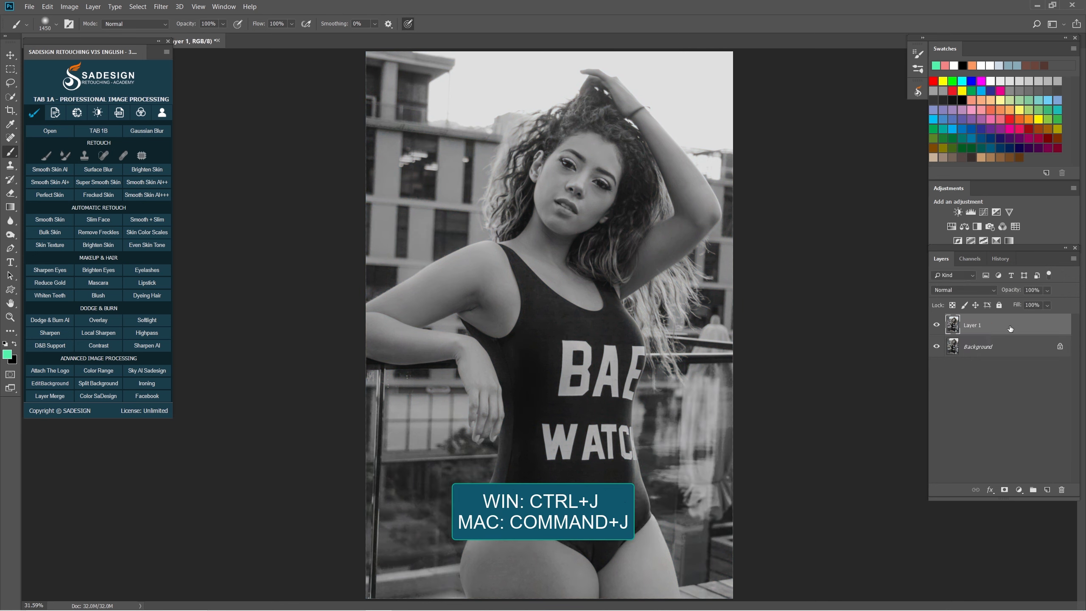
Step: Disable the R channel in the duplicated layer's blending options
click(988, 490)
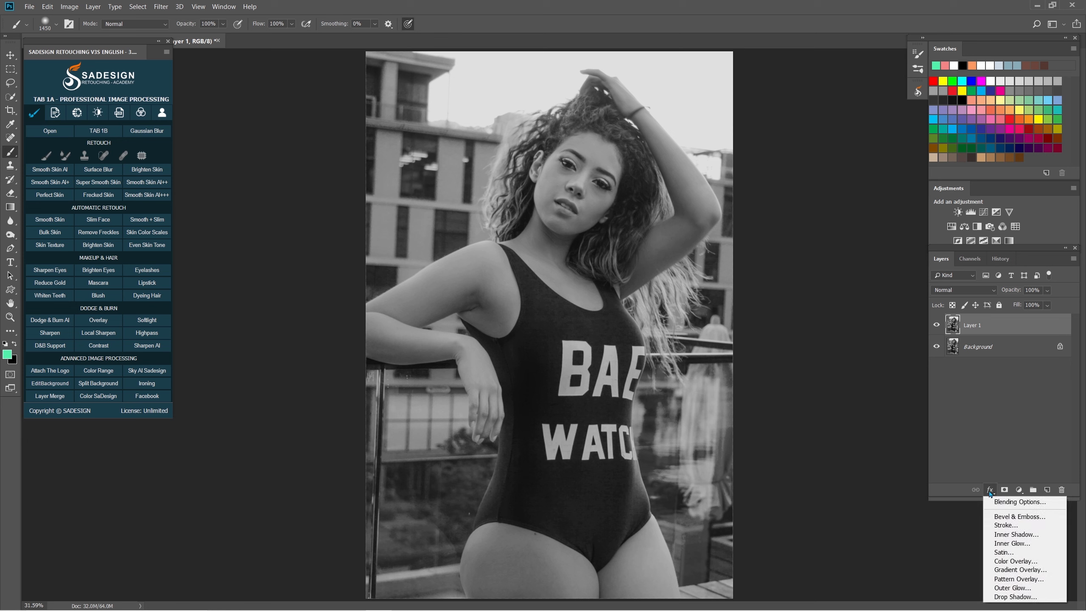
click(1021, 502)
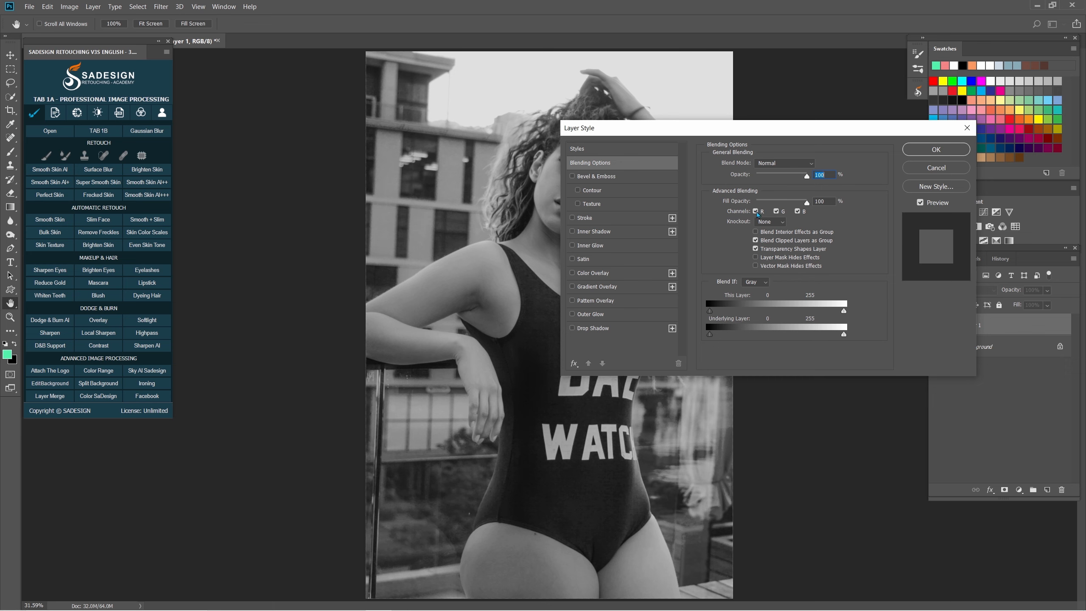
click(757, 211)
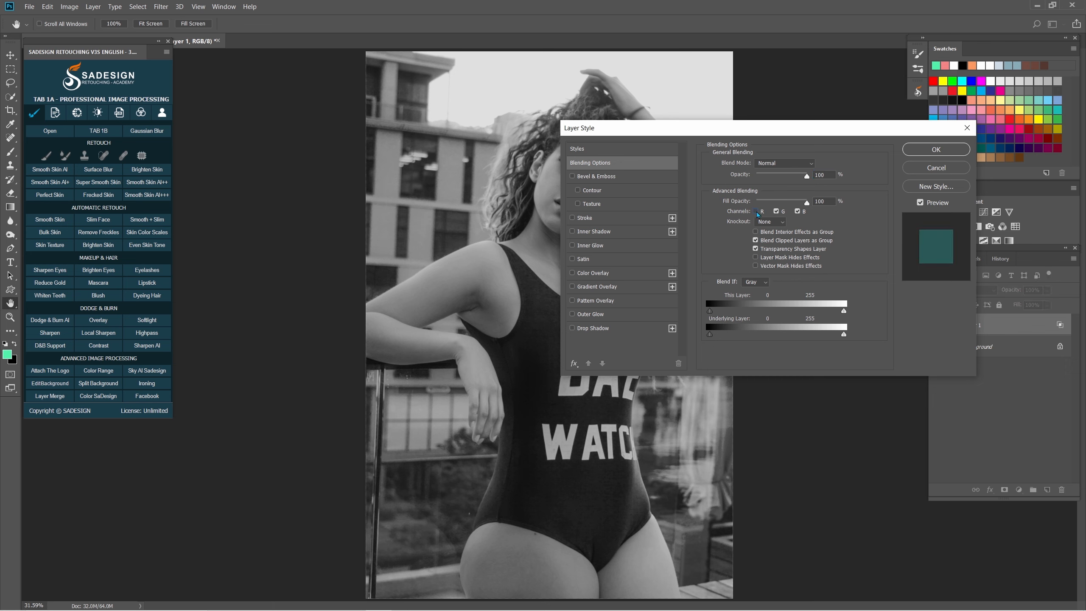
click(927, 153)
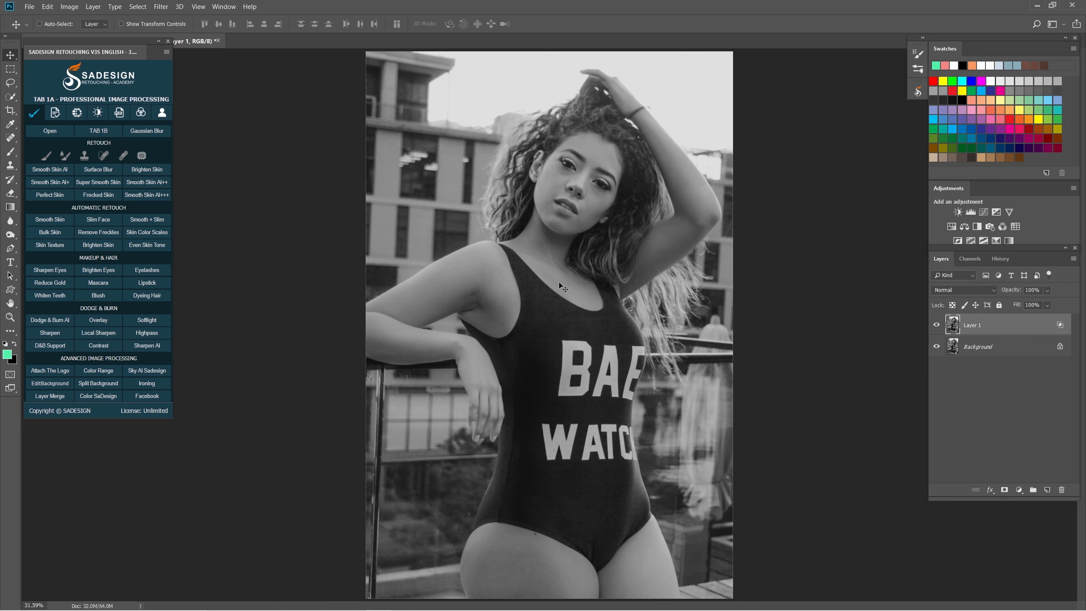
Step: Offset the duplicated layer slightly to the left for a red-cyan fringe, and toggle its visibility to compare
drag(583, 302, 572, 303)
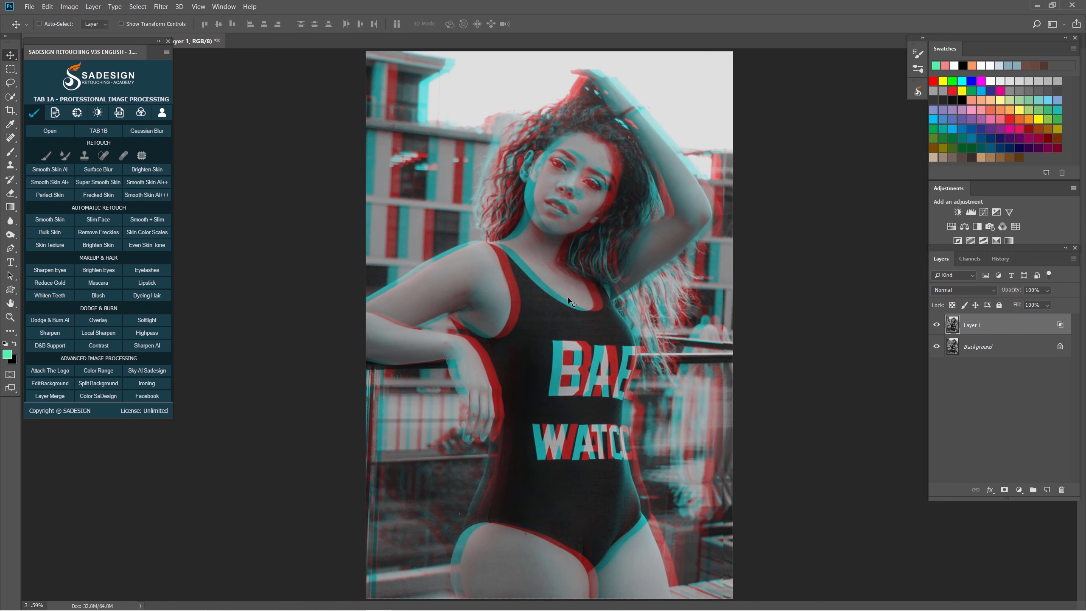
key(shift+Right)
key(shift+Right)
key(shift+Right)
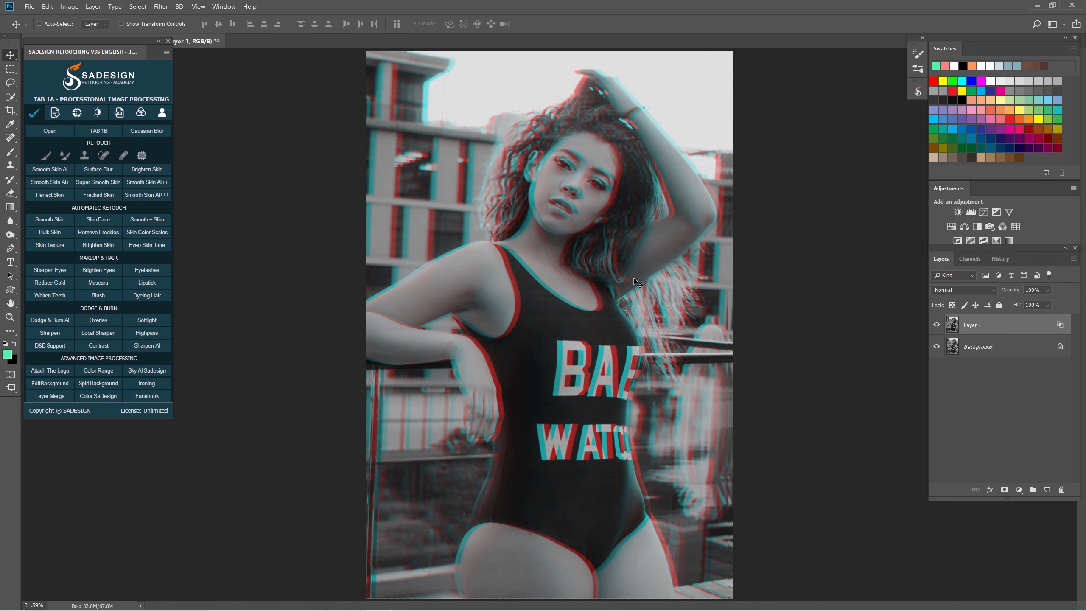
key(Right)
key(Right)
key(Right)
key(Right)
key(Right)
key(Right)
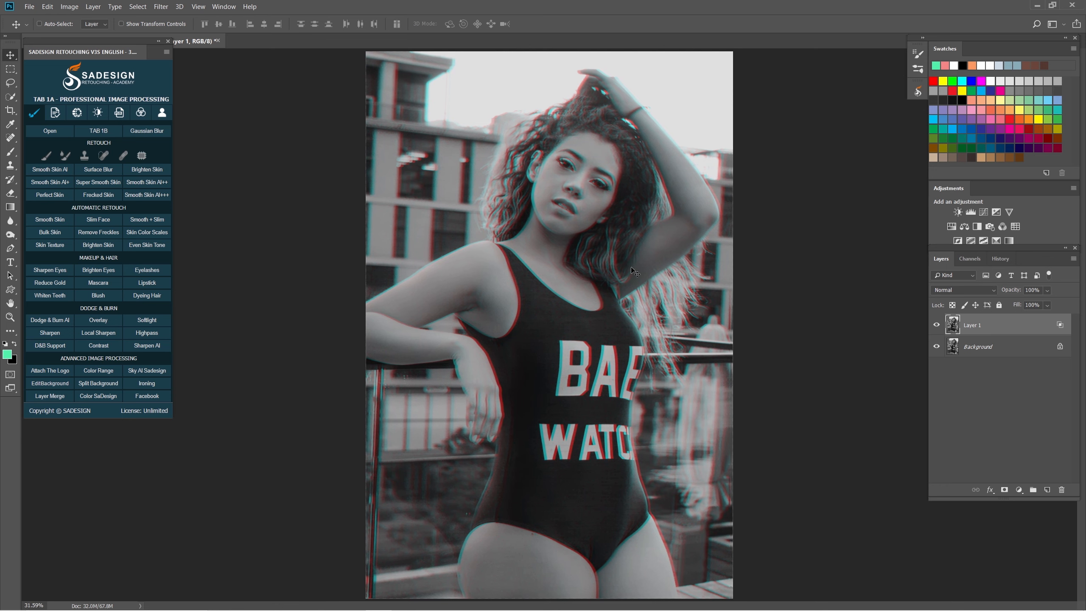
click(937, 325)
click(937, 327)
click(937, 327)
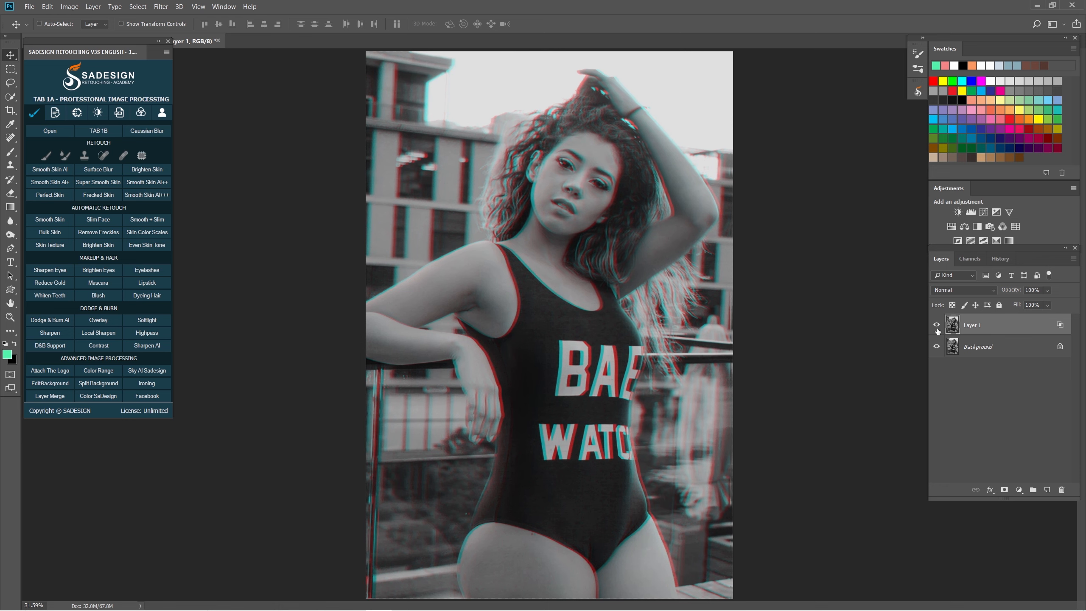
Step: Select a rectangular strip across the hair and raised forearm, shift it 36 px right, and deselect
click(10, 69)
right_click(11, 69)
click(47, 71)
scroll(610, 223, up, 2)
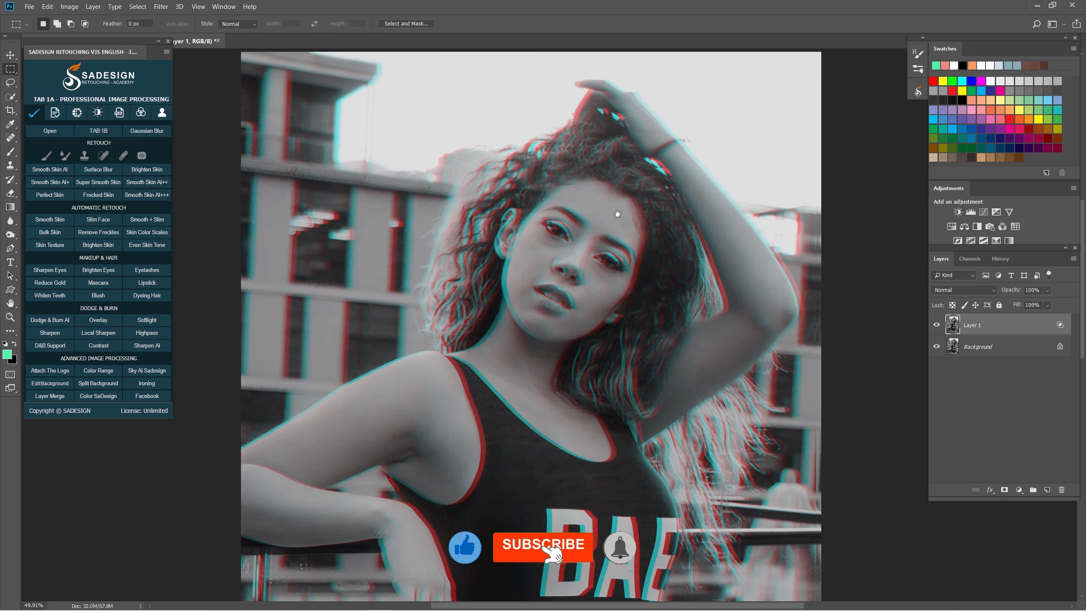
drag(533, 157, 722, 175)
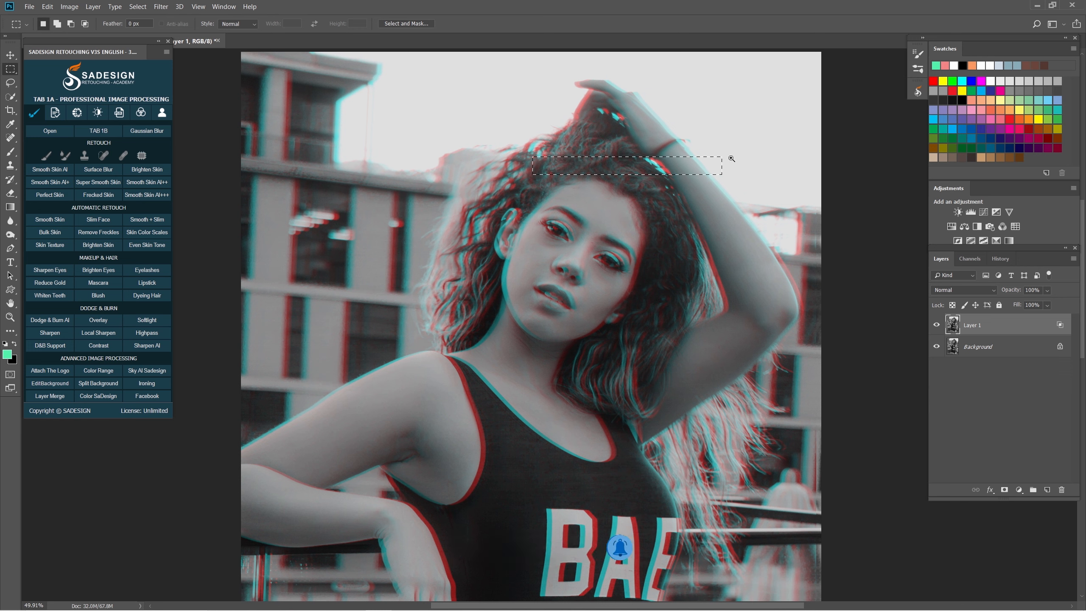
click(10, 54)
drag(665, 170, 672, 170)
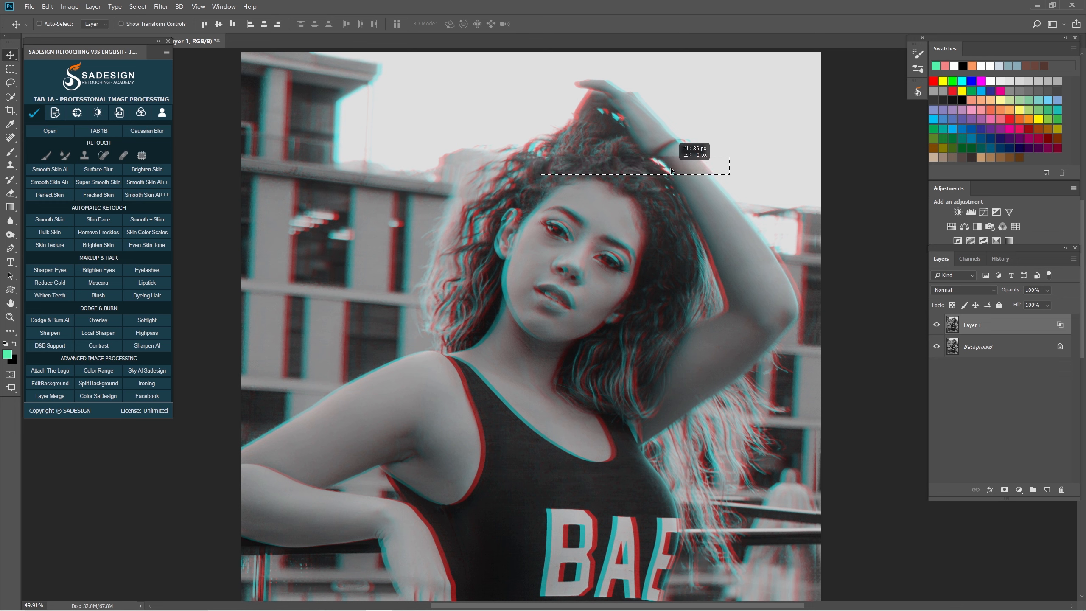
drag(671, 170, 671, 170)
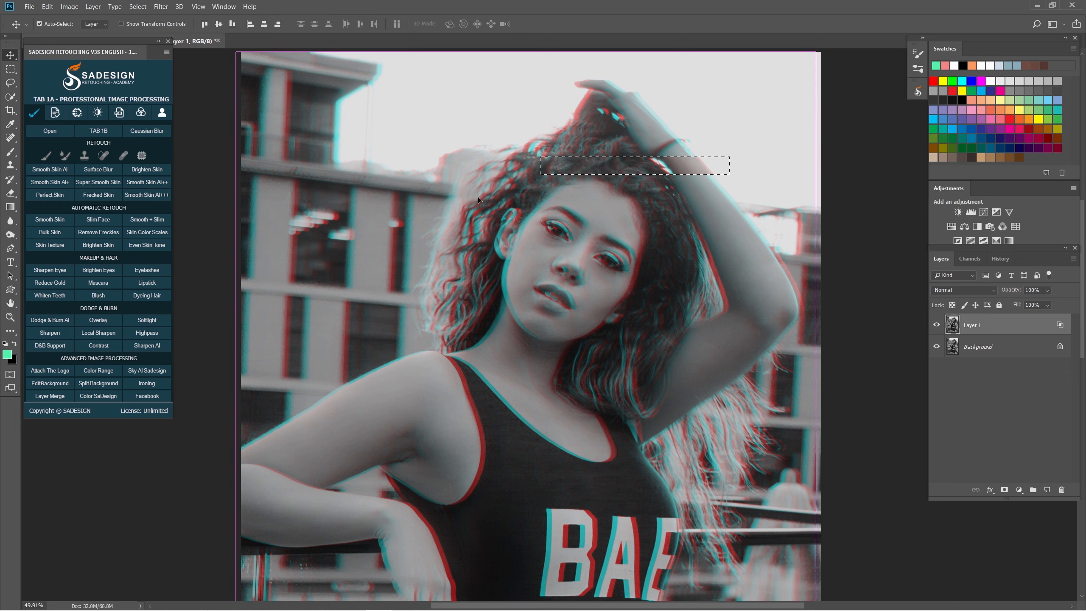
key(m)
click(570, 205)
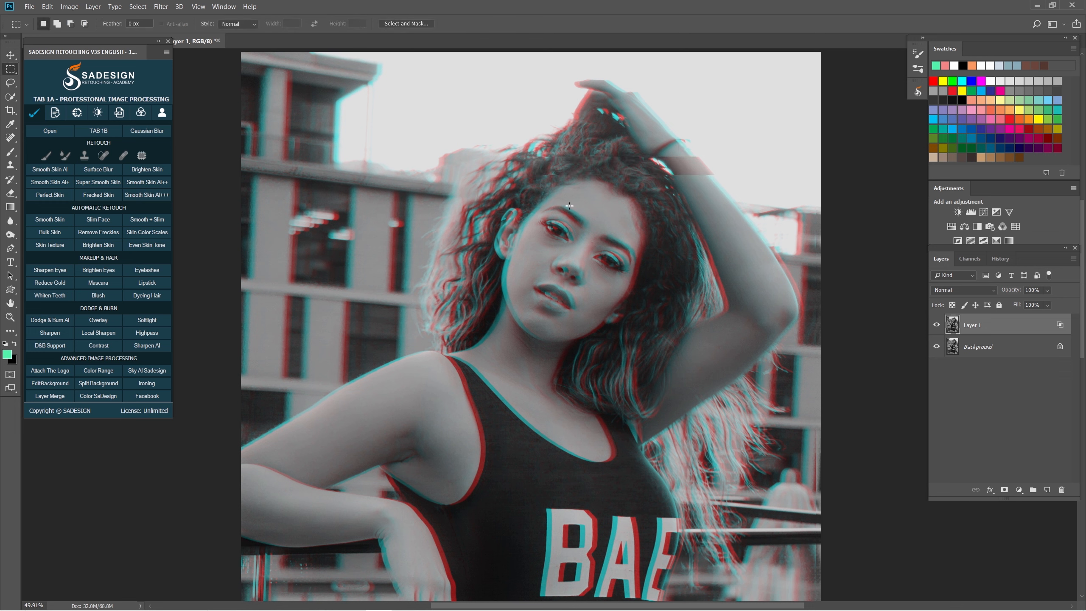
Step: Select a thin strip across the hairline, shift it 22 px left, and deselect
drag(442, 190, 698, 194)
key(v)
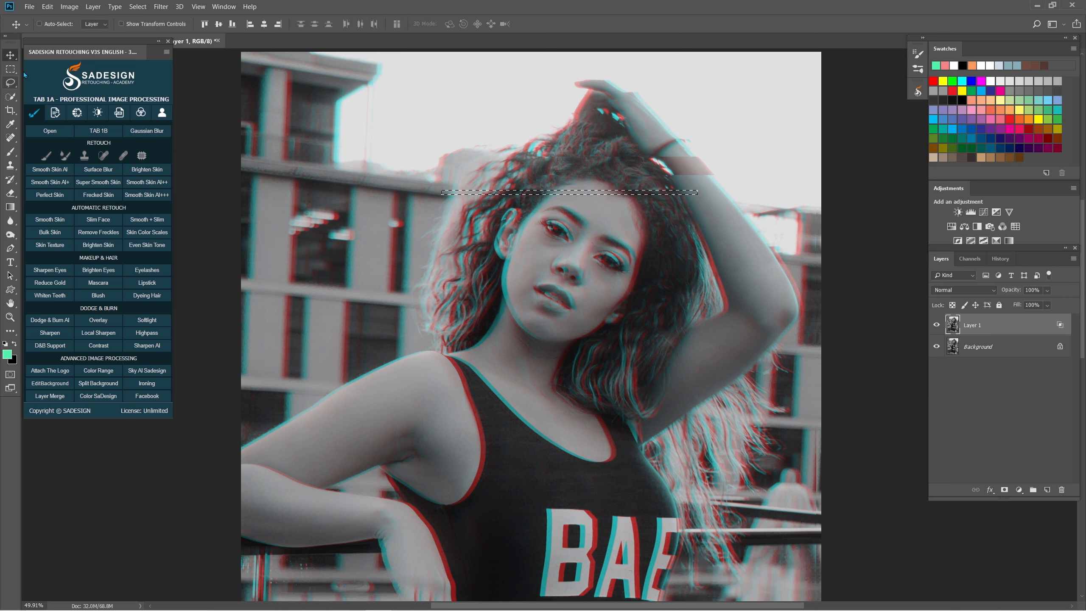
drag(578, 195, 574, 195)
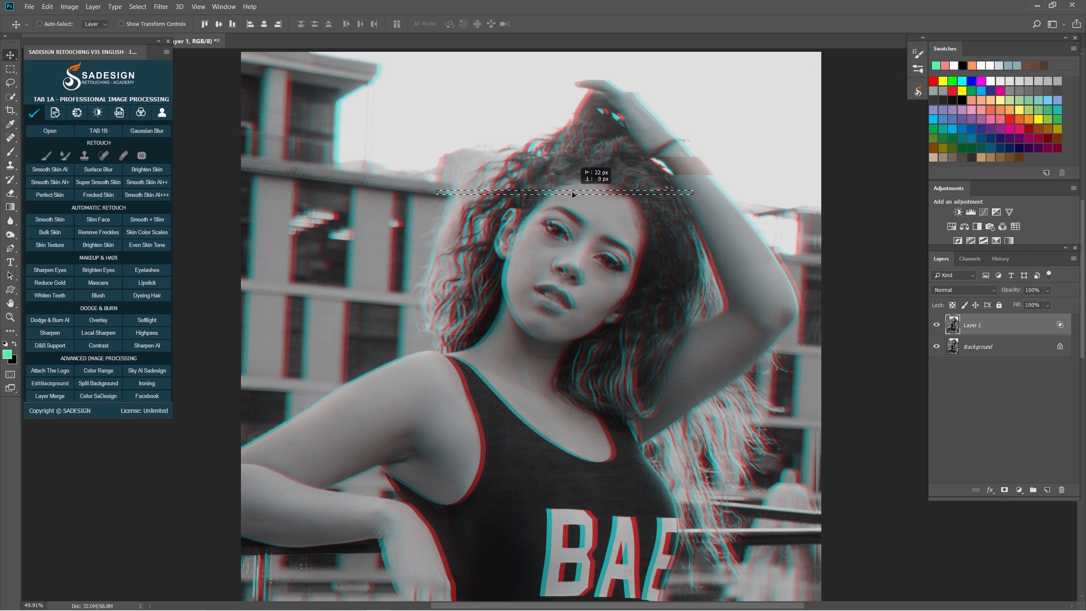
key(ctrl+d)
Step: Select a short strip over the raised hand, shift it slightly left, and deselect
scroll(614, 147, down, 1)
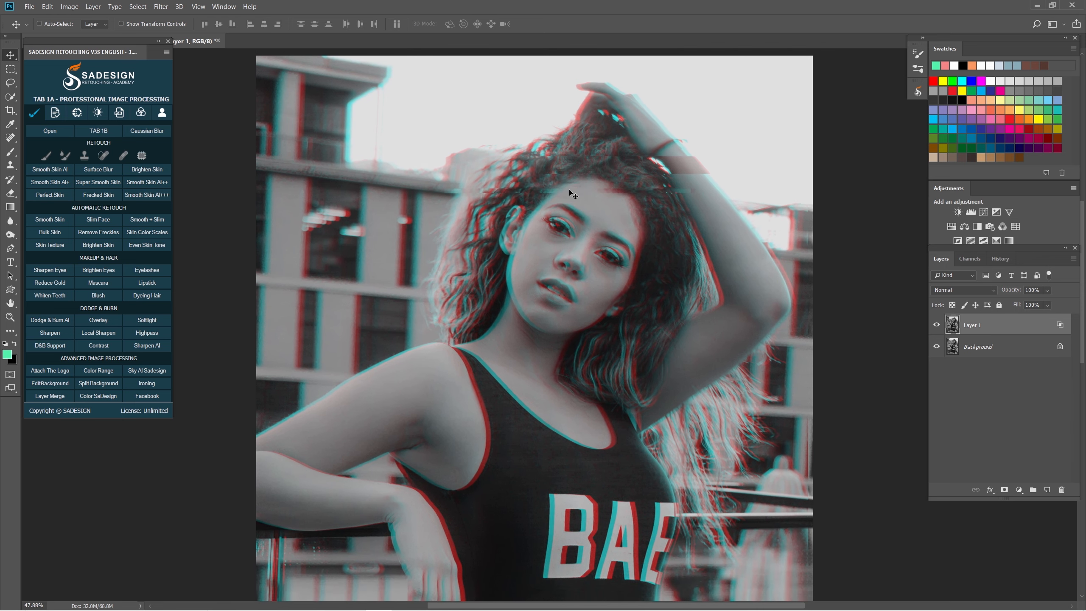
key(m)
drag(515, 73, 656, 98)
key(ctrl+d)
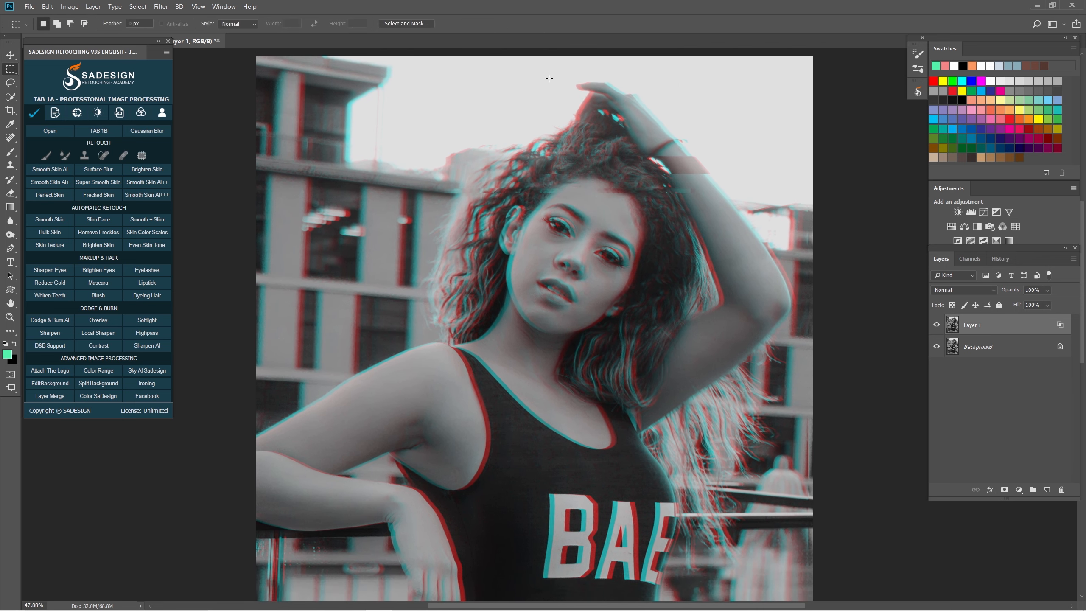
mouse_move(549, 79)
mouse_down()
mouse_move(655, 106)
mouse_move(600, 97)
mouse_up()
key(v)
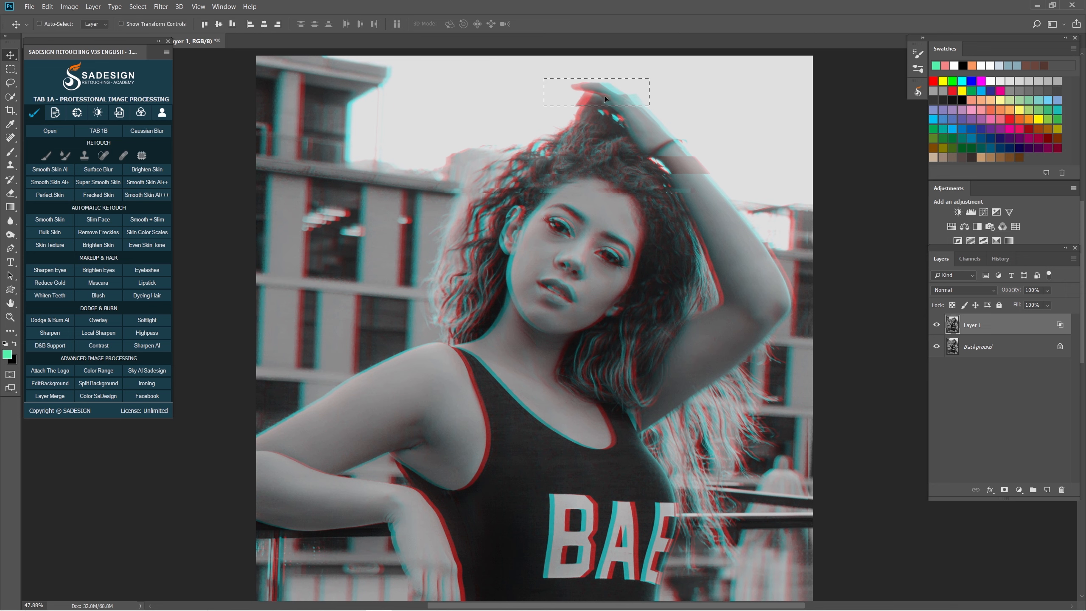
key(ctrl+d)
Step: Shift thin horizontal strips across the forehead, eyes and ear slightly sideways on the duplicated layer
drag(621, 181, 613, 182)
key(m)
mouse_move(535, 218)
mouse_down()
mouse_move(657, 232)
mouse_move(750, 222)
mouse_up()
key(v)
drag(676, 221, 685, 221)
key(ctrl+d)
key(m)
mouse_move(459, 234)
mouse_down()
mouse_move(679, 241)
mouse_move(660, 245)
mouse_up()
key(v)
key(ctrl+d)
Step: Shift narrow strips across the upper lip and chin slightly sideways, and deselect
key(m)
drag(503, 268, 620, 273)
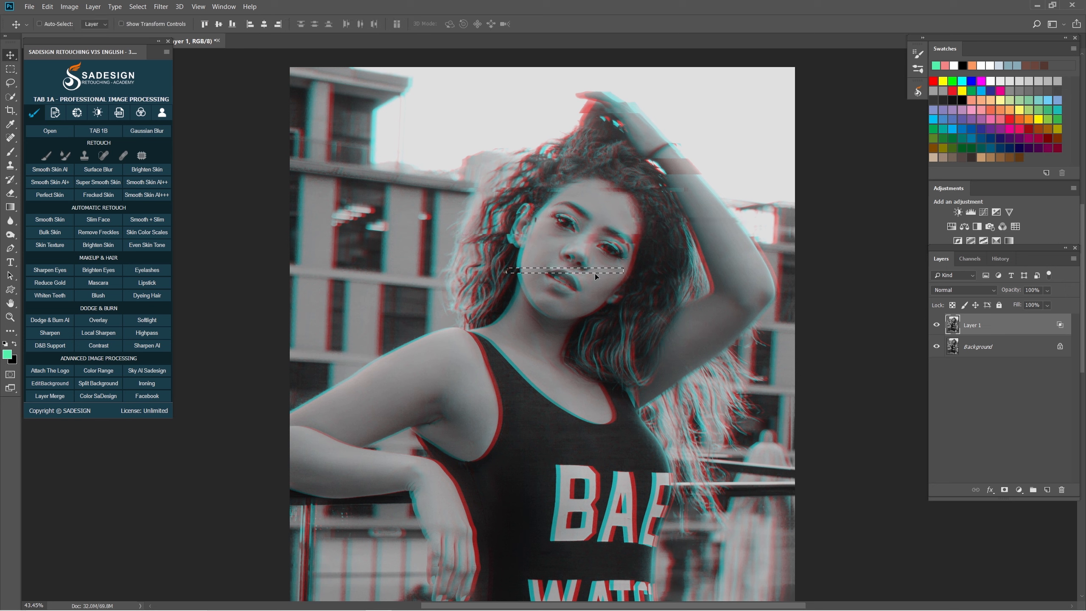
key(v)
drag(506, 310, 648, 309)
key(ctrl+d)
Step: Shift thin strips at mouth height sideways, one across the raised elbow and one across the building and hair edge
key(m)
drag(678, 272, 784, 272)
key(ctrl+d)
key(m)
drag(309, 272, 517, 275)
key(v)
key(ctrl+d)
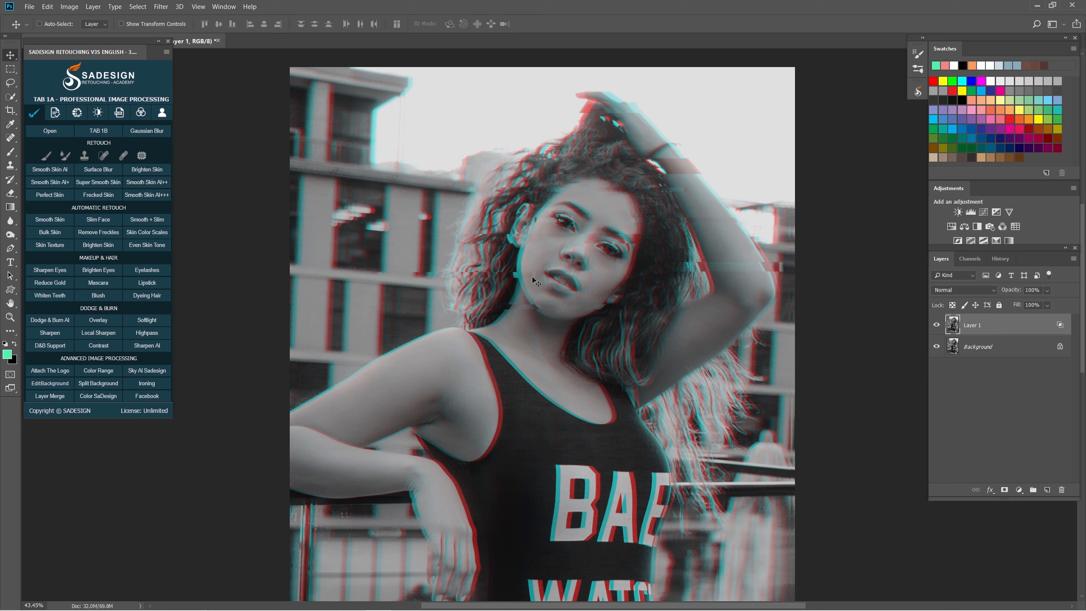
Step: Shift a strip across the swimsuit strap and a thin one across the neckline and hanging hair sideways
key(m)
key(v)
mouse_move(466, 357)
mouse_down()
mouse_move(624, 369)
mouse_move(565, 371)
mouse_up()
key(ctrl+d)
key(m)
drag(528, 404, 751, 409)
key(v)
key(ctrl+d)
Step: Shift one strip across the upper arm and underarm and a thinner one across the shoulder sideways
key(m)
mouse_move(334, 414)
mouse_down()
mouse_move(508, 431)
mouse_move(554, 425)
mouse_up()
key(v)
key(ctrl+d)
key(m)
drag(311, 374, 510, 380)
key(v)
key(ctrl+d)
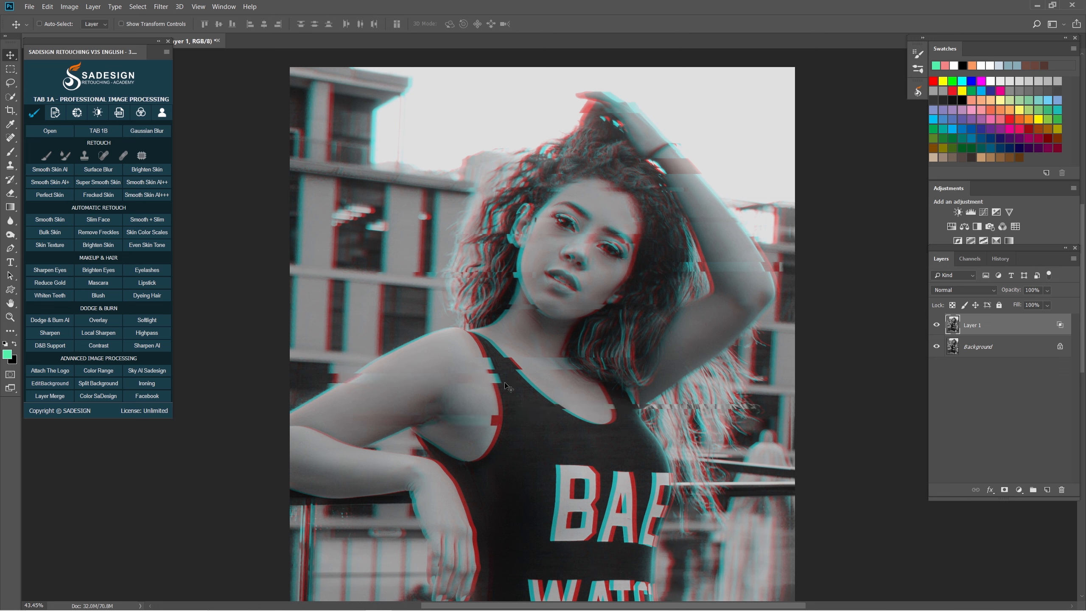
Step: Shift a strip along the top of the shoulder and another through the hanging hair ends sideways
key(m)
mouse_move(387, 329)
mouse_down()
mouse_move(507, 335)
mouse_move(496, 333)
mouse_up()
key(v)
key(ctrl+d)
key(m)
drag(664, 372, 770, 381)
key(v)
drag(762, 379, 767, 379)
key(ctrl+d)
Step: Select a strip across the top of the "BAE" lettering, shift it right, and deselect
key(m)
drag(534, 462, 714, 476)
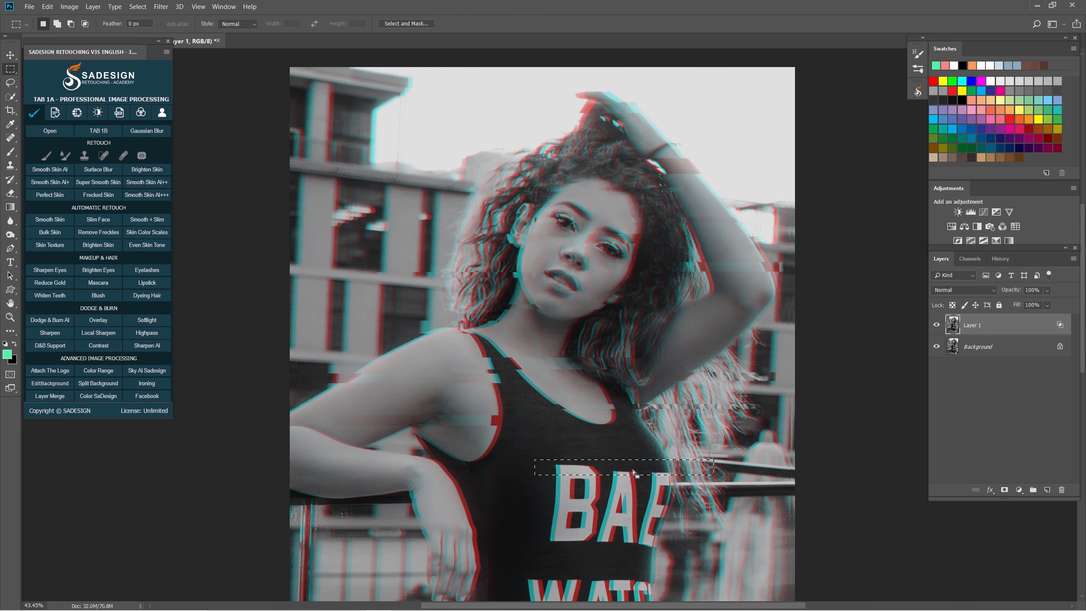
key(v)
drag(635, 473, 646, 474)
key(ctrl+d)
Step: Select a thin strip across the lower forearm and the base of the "BAE" lettering, shift it right, and deselect
key(m)
drag(698, 531, 364, 436)
key(v)
drag(490, 443, 499, 443)
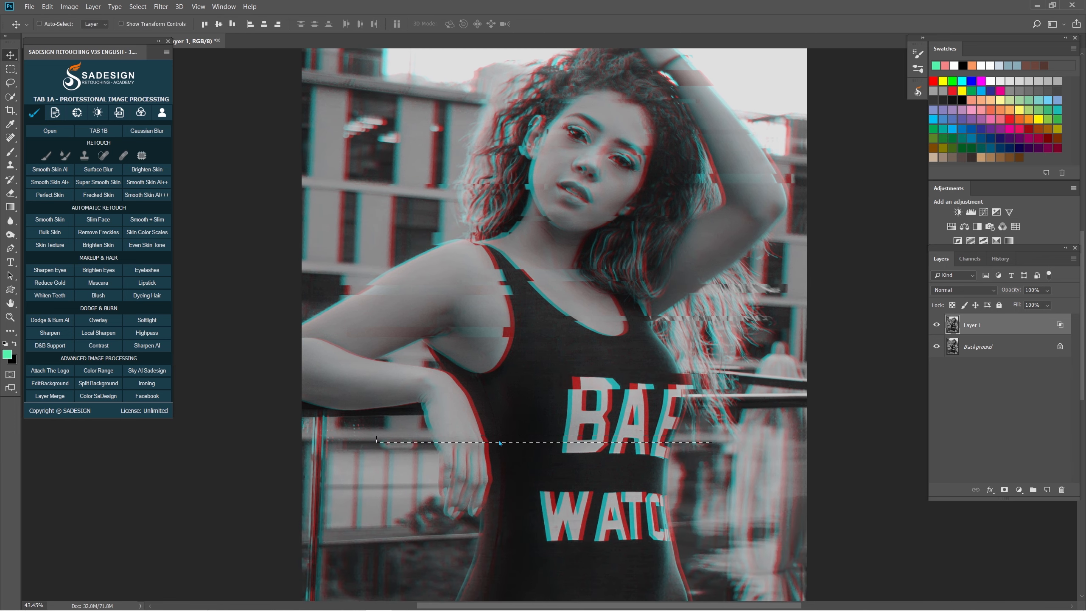
key(ctrl+d)
Step: Select a strip across the top of the "WATCH" lettering, shift it right, and deselect
key(m)
drag(520, 485, 689, 500)
key(v)
drag(626, 483, 634, 483)
key(ctrl+d)
Step: Select a long strip through the middle of the "WATCH" lettering, shift it slightly left, and deselect
key(m)
drag(428, 515, 691, 505)
key(v)
drag(611, 511, 607, 511)
key(ctrl+d)
Step: Shift further horizontal strips across the lower torso and the thighs sideways to continue the glitch
scroll(657, 240, down, 3)
key(m)
key(v)
drag(603, 206, 641, 215)
key(ctrl+d)
key(m)
drag(609, 486, 727, 496)
key(v)
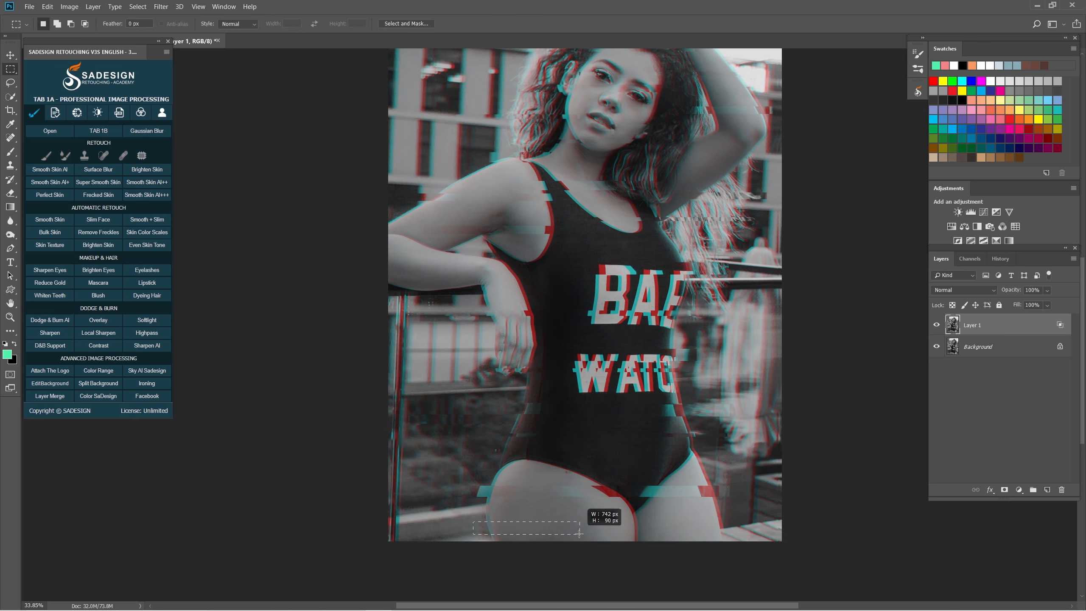
drag(519, 526, 538, 529)
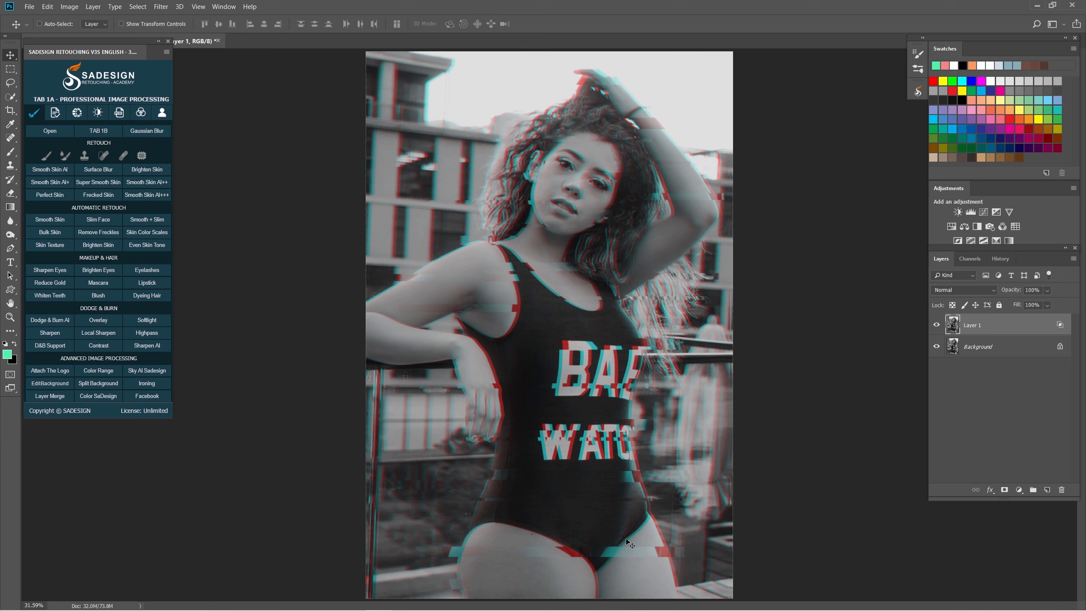
Step: Shift a short strip at the hip 50 px and another at the upper building edge sideways, and deselect
key(m)
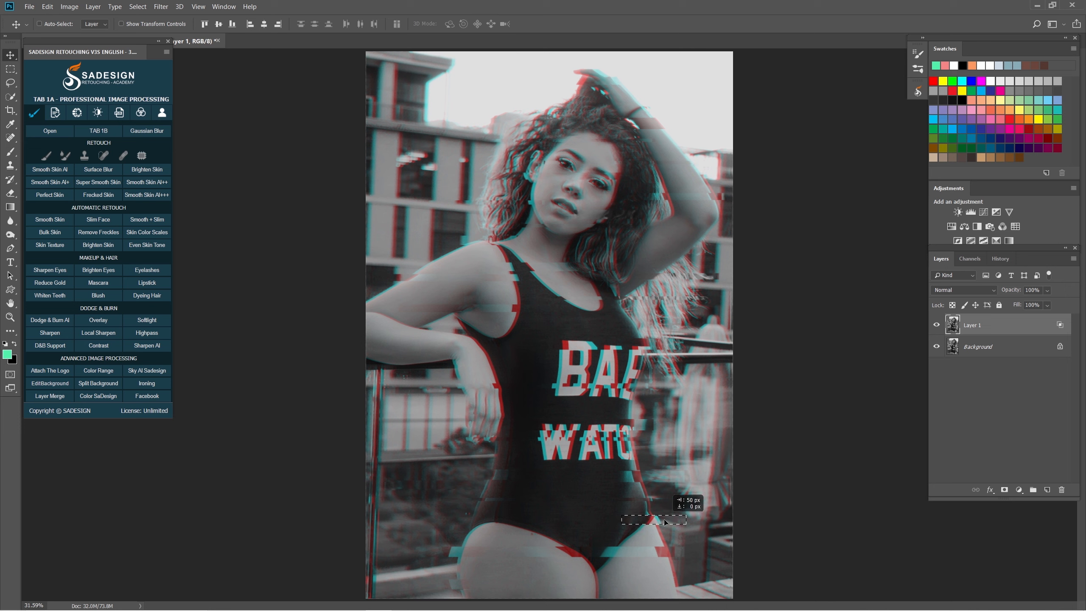
drag(509, 105, 560, 124)
key(v)
key(m)
drag(402, 79, 464, 94)
key(v)
drag(453, 92, 468, 102)
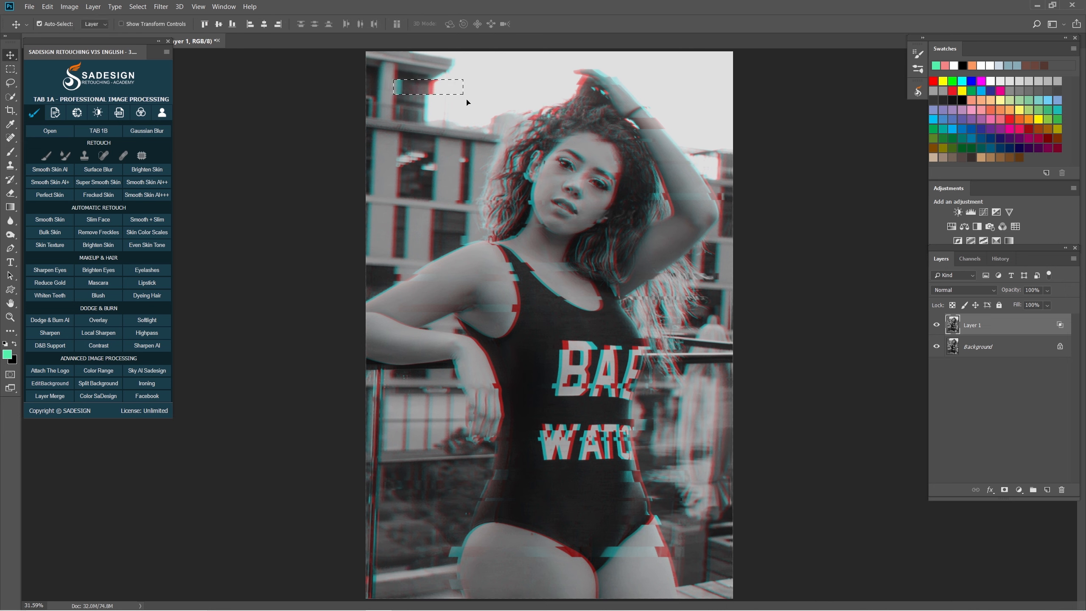
key(ctrl+d)
Step: Toggle the glitched layer's visibility to compare it with the plain black-and-white photo
key(m)
key(v)
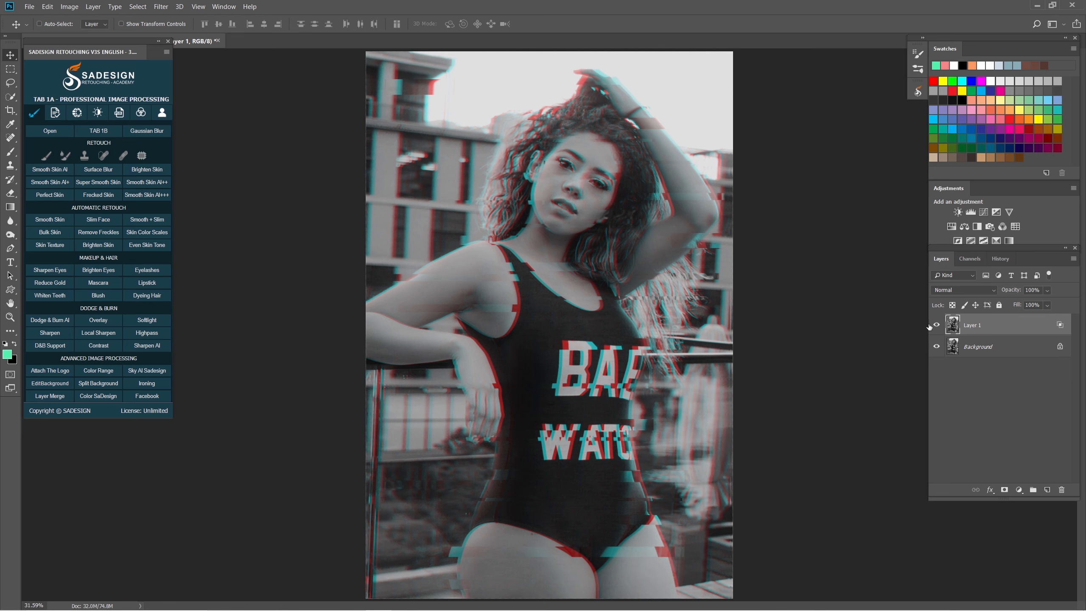
click(937, 325)
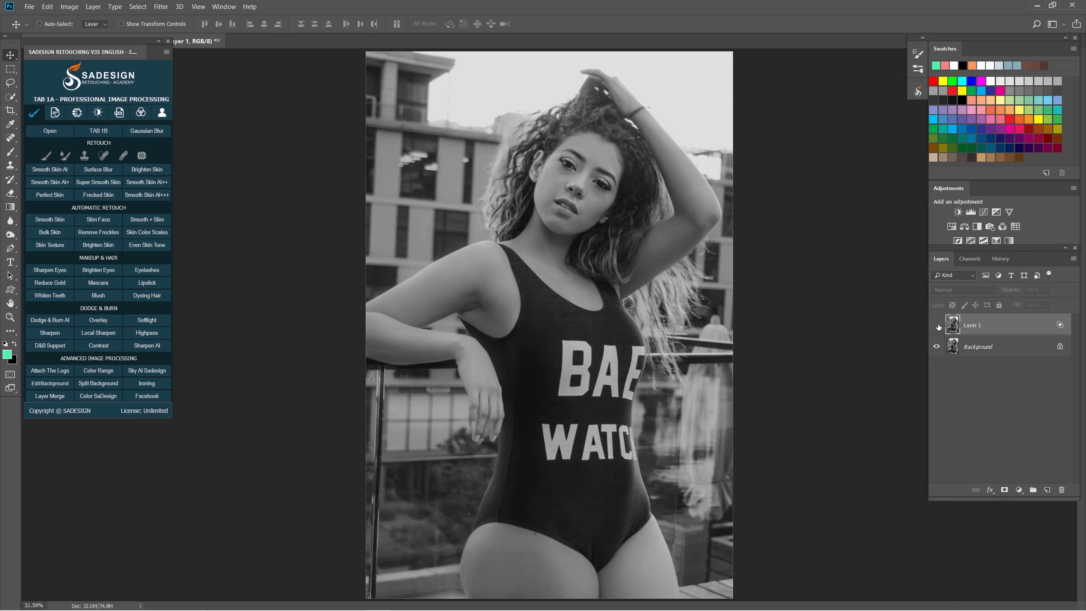
click(937, 325)
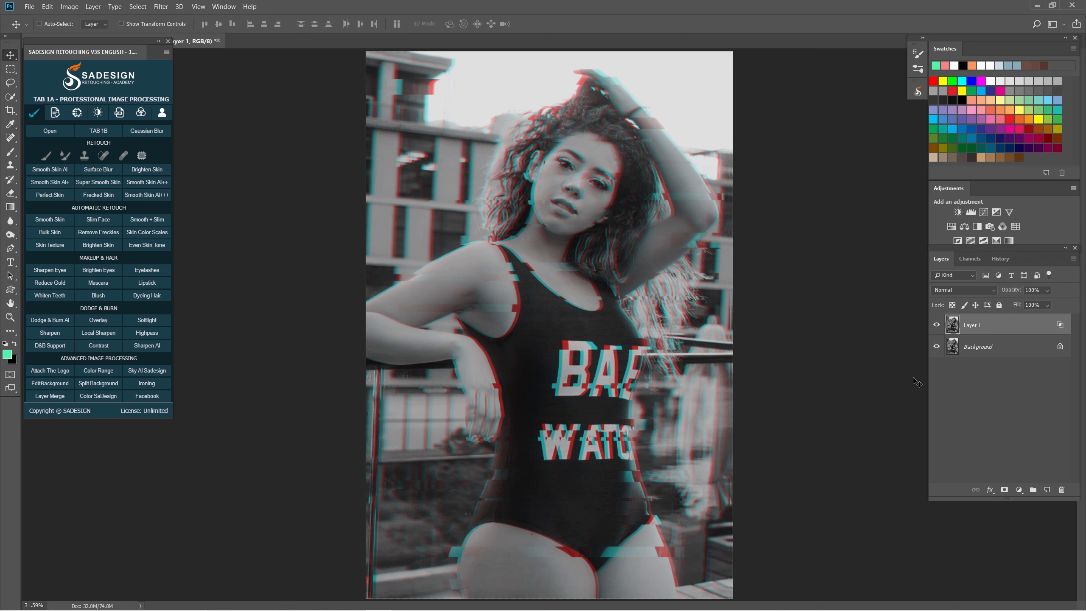
Step: Create a new empty layer above the glitched one and set the foreground color to ffffff
click(1047, 490)
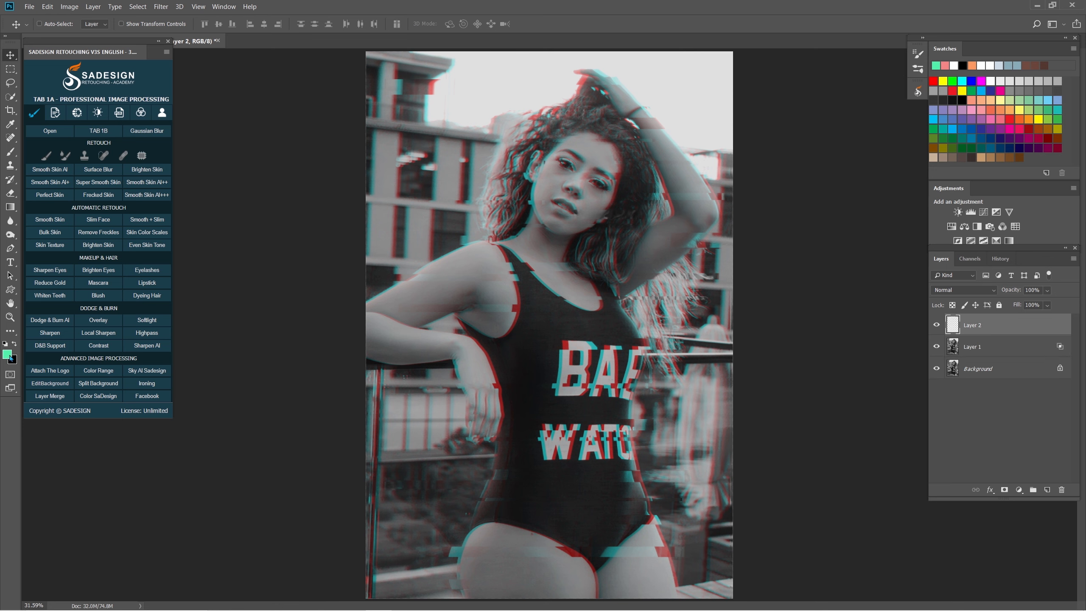
click(7, 354)
text(ffffff)
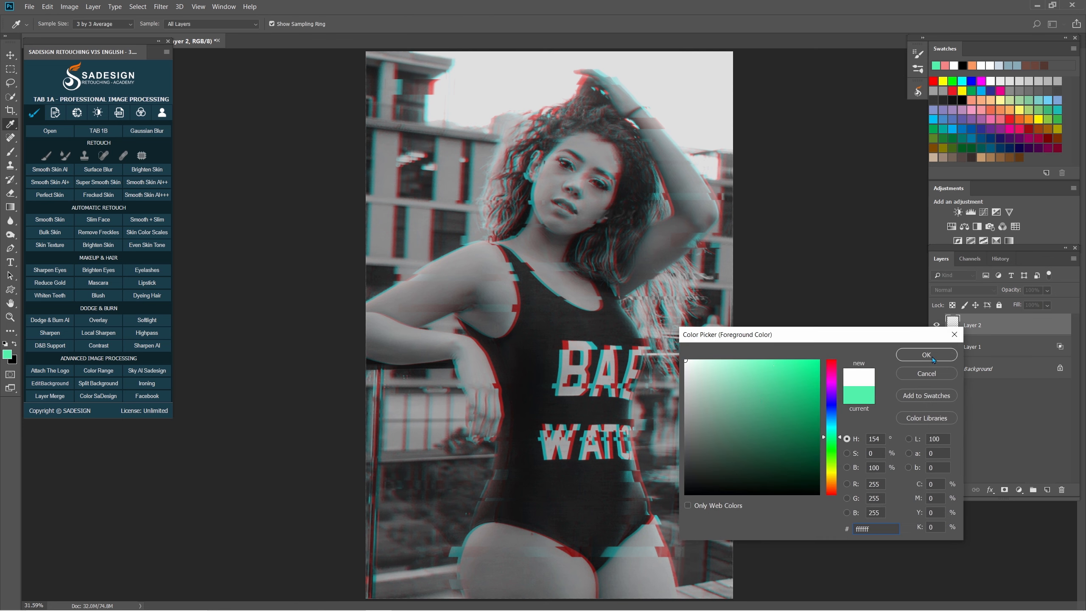
click(930, 357)
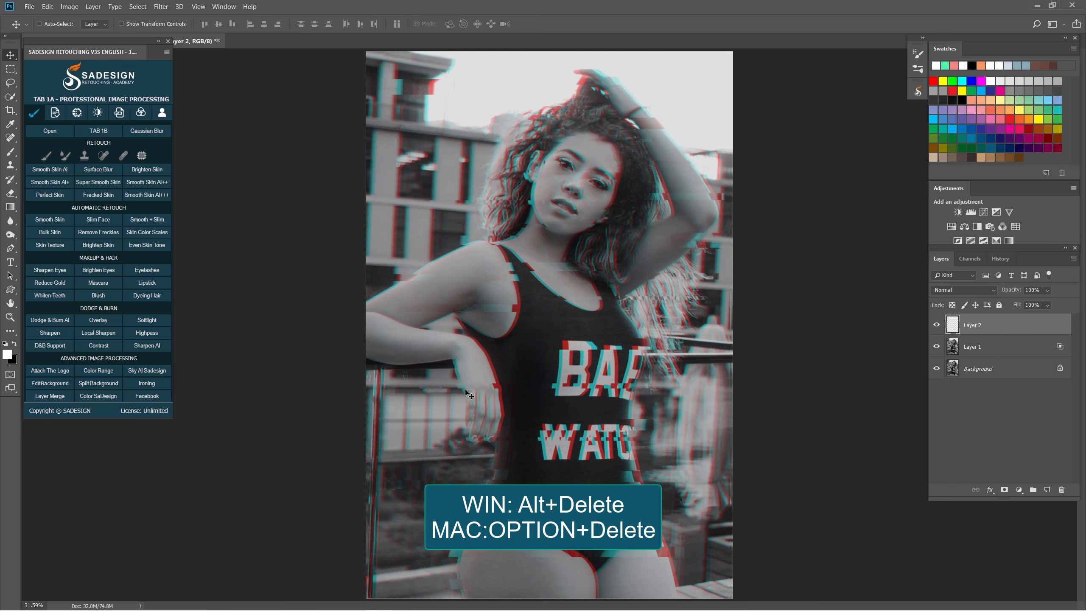
Step: Fill the new layer with white and apply the Halftone Pattern filter with size 3, contrast 50 and pattern type Line
key(alt+Delete)
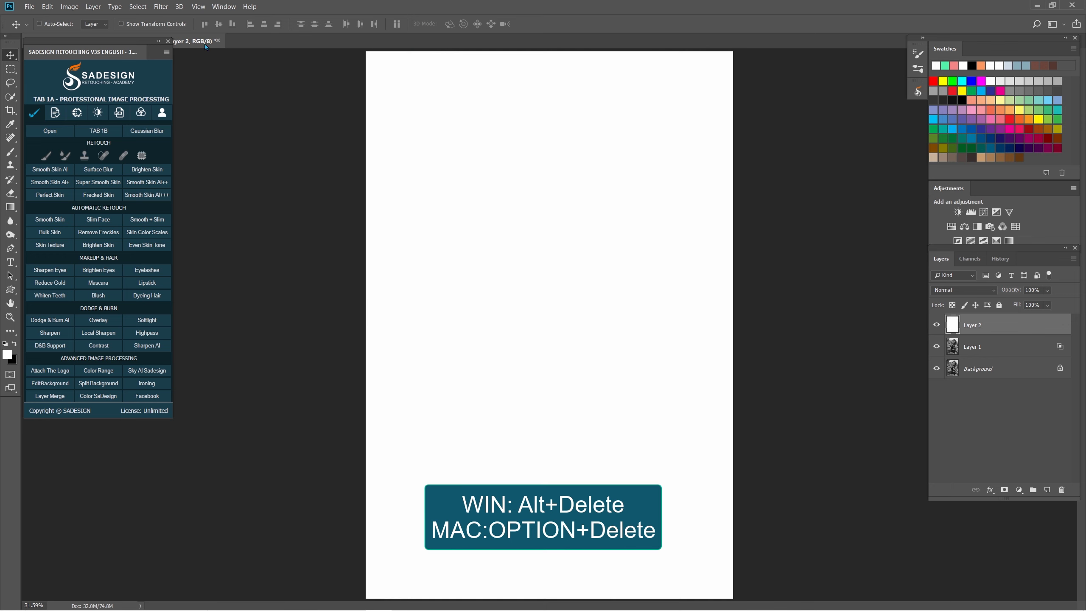
click(160, 7)
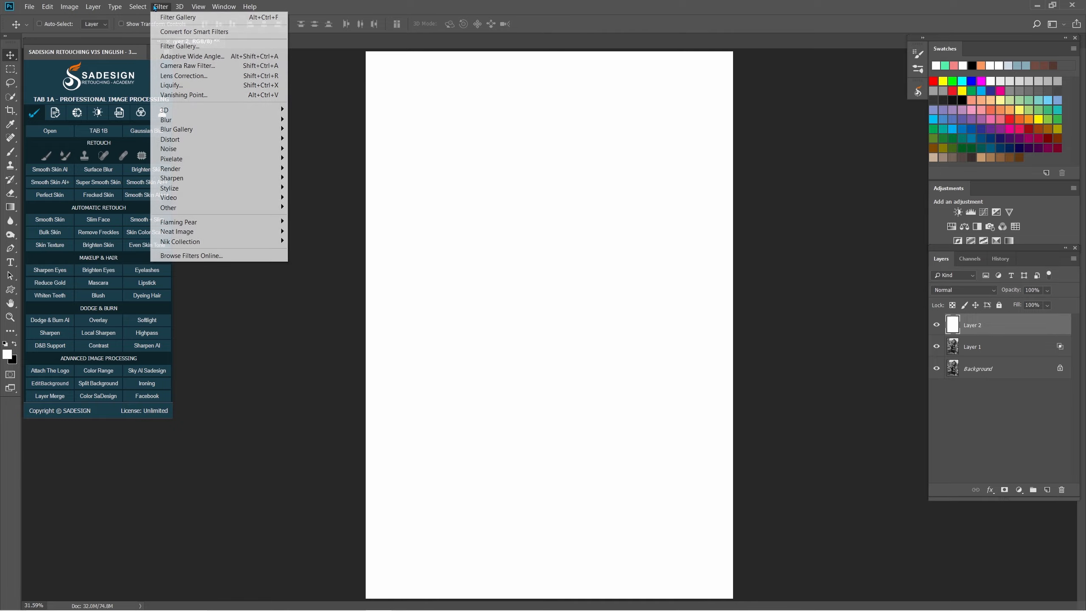
click(262, 50)
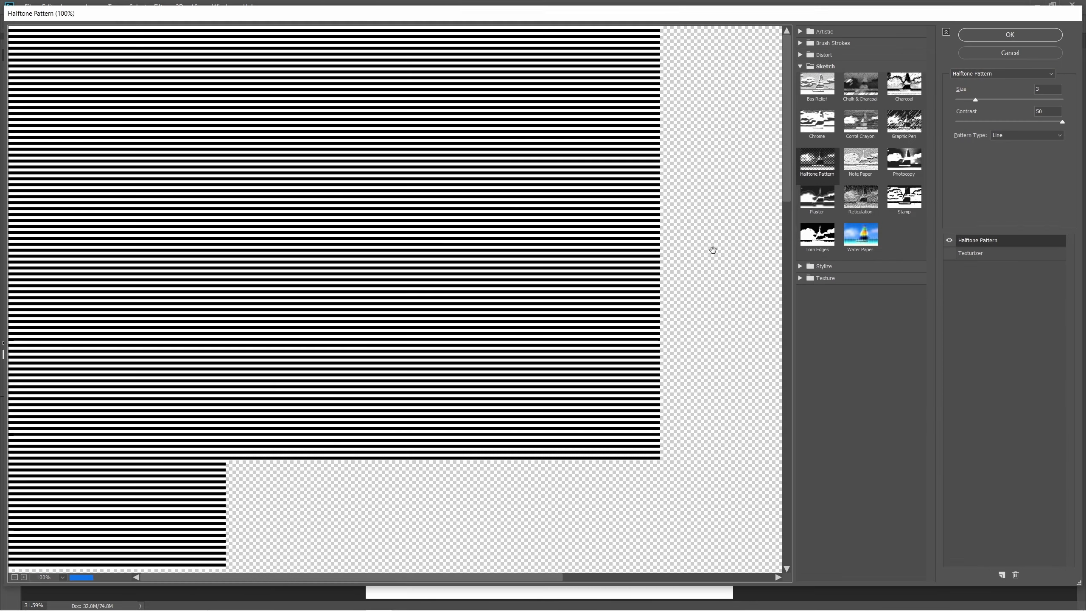
click(800, 66)
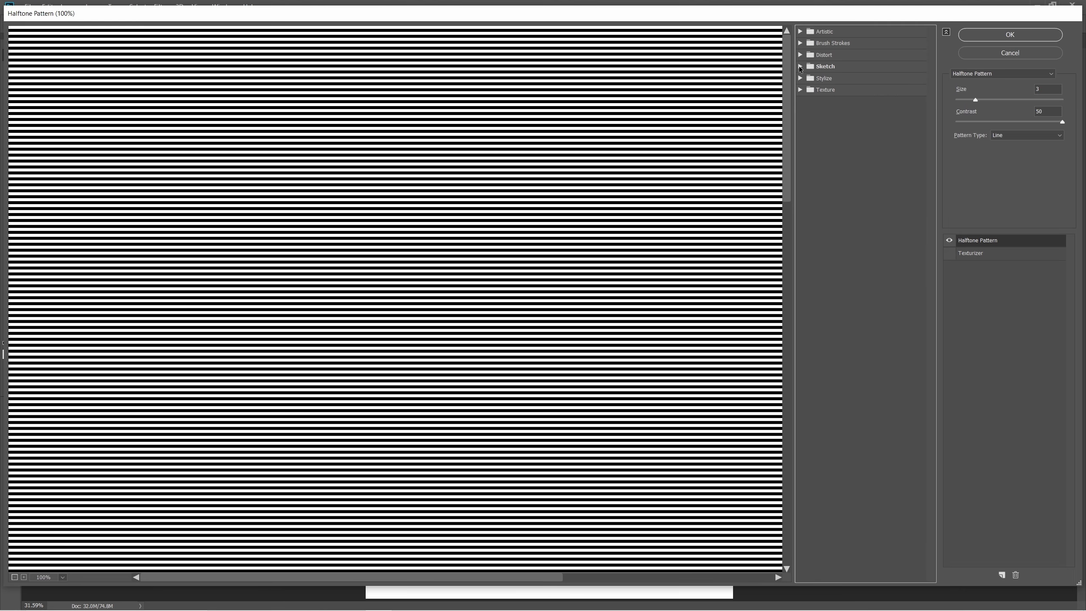
click(800, 67)
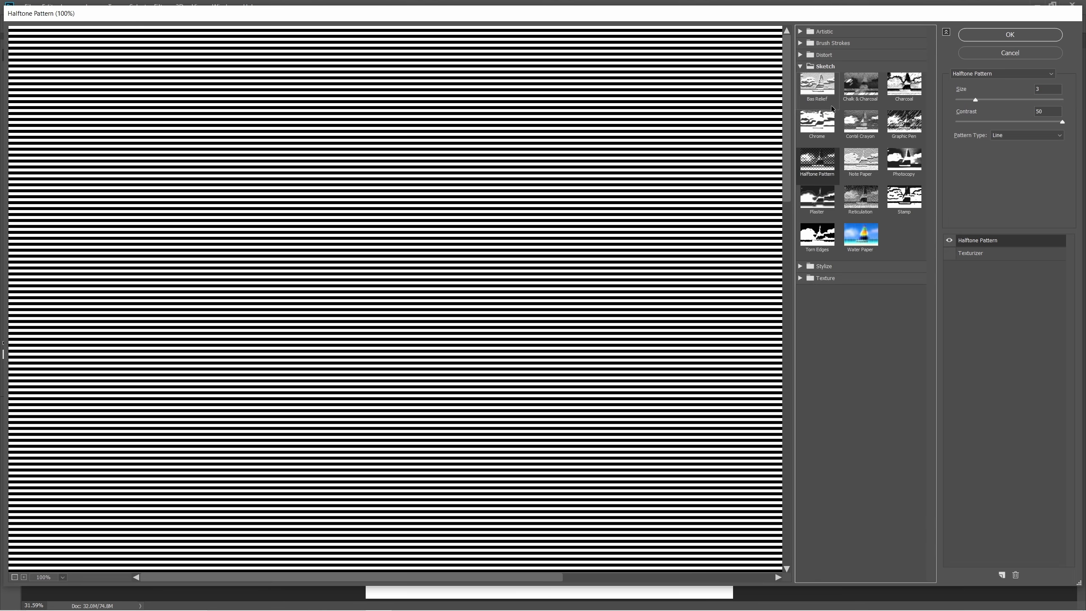
click(1013, 36)
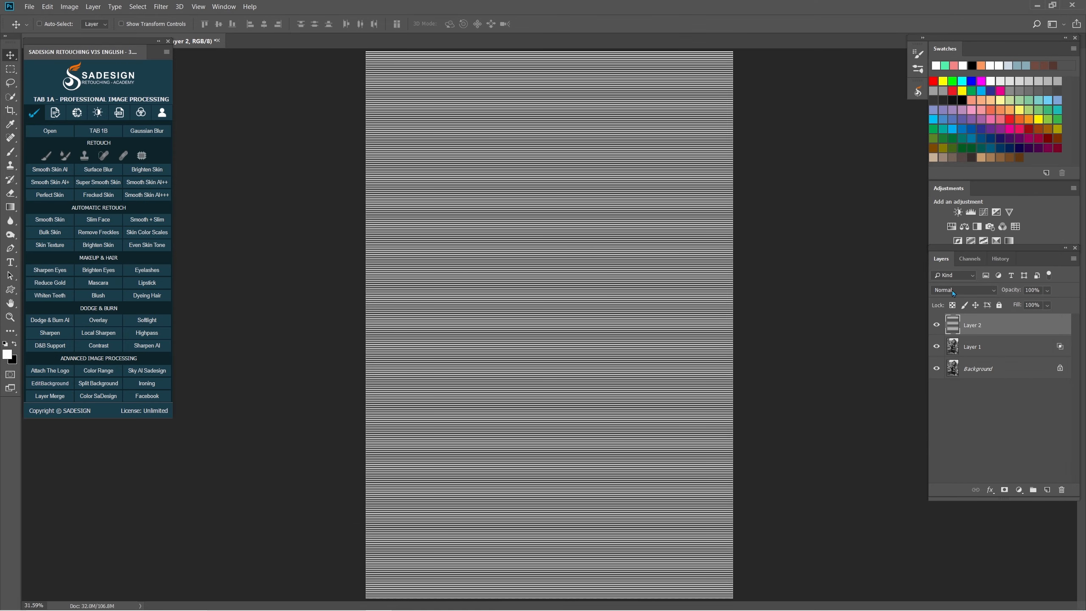
Step: Set the line-pattern layer to Overlay blending with 20% fill, and toggle its visibility to compare
click(956, 291)
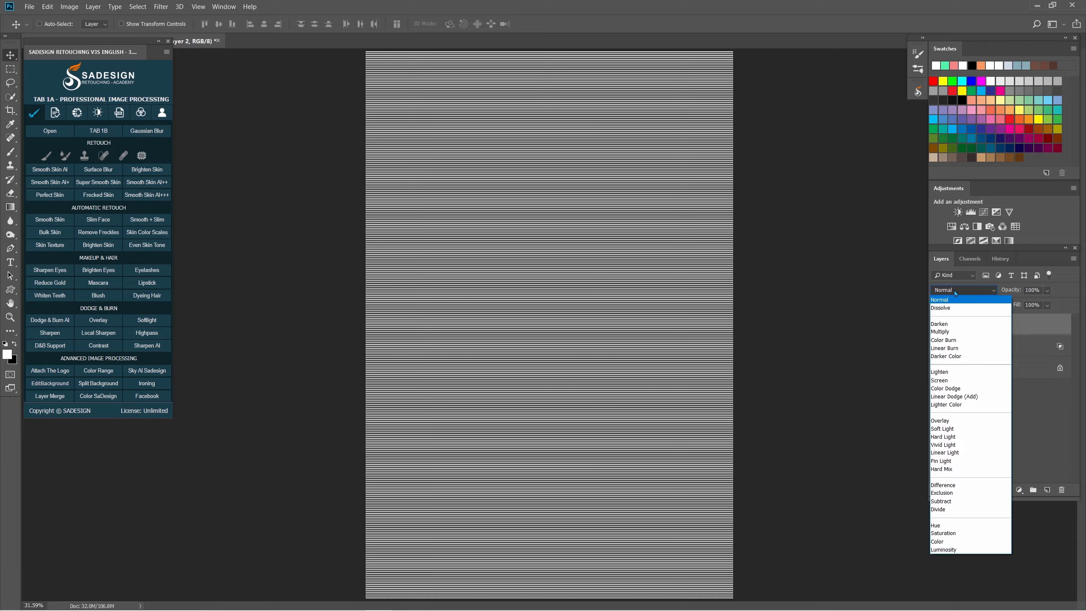
click(953, 421)
drag(575, 160, 605, 199)
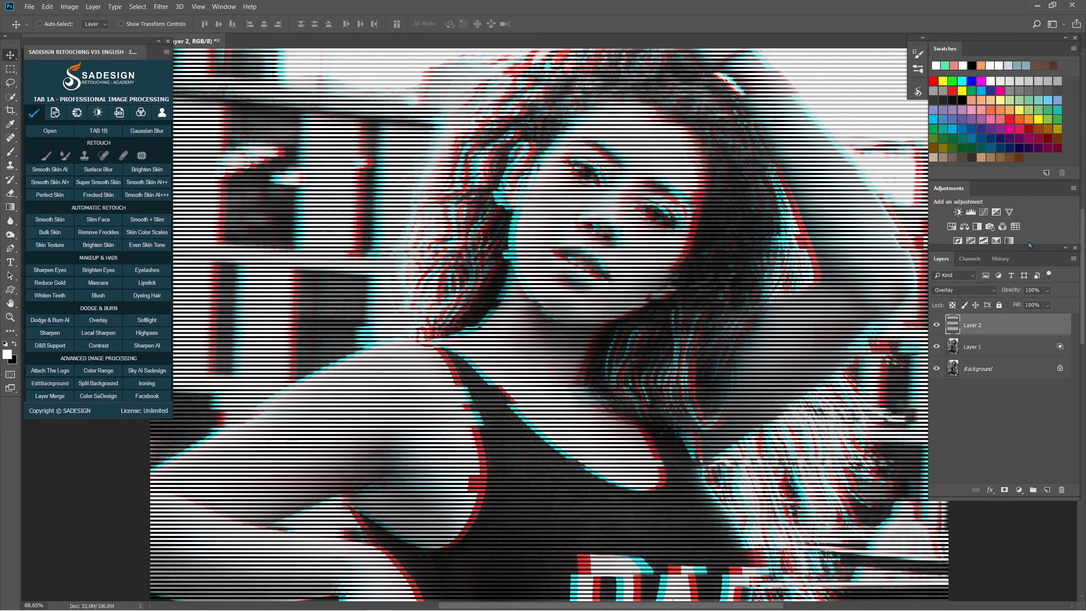
click(1039, 305)
text(20)
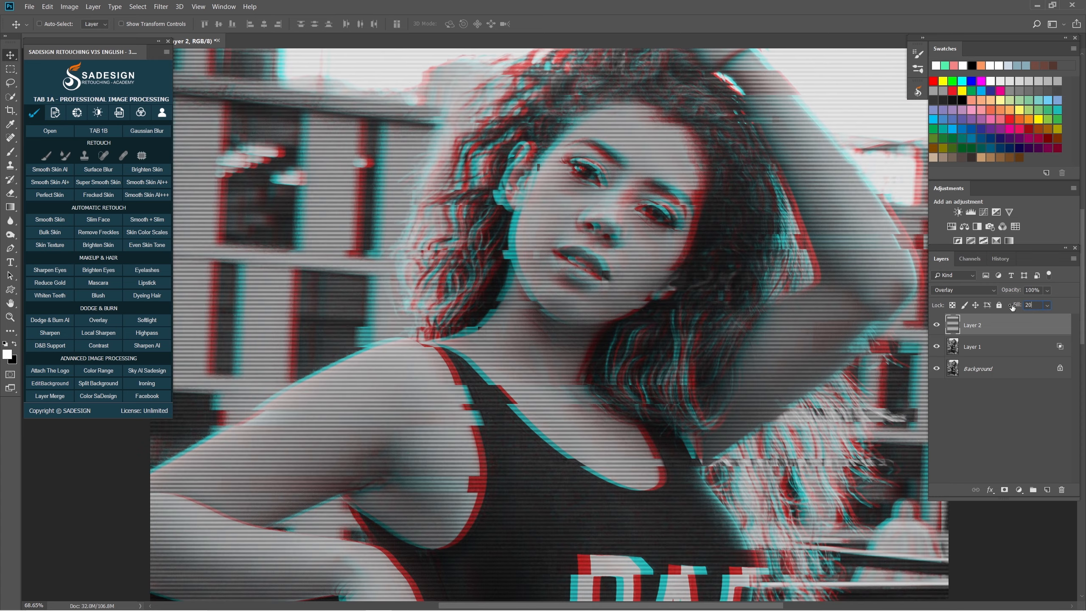
click(936, 325)
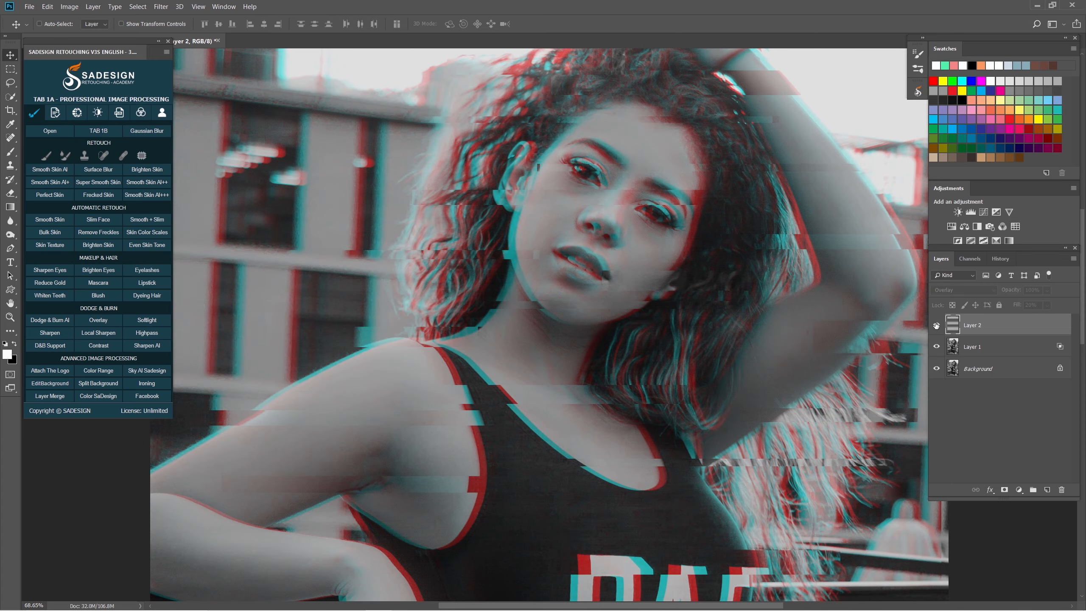
click(936, 324)
mouse_move(606, 287)
mouse_down()
mouse_move(590, 295)
mouse_move(615, 306)
mouse_up()
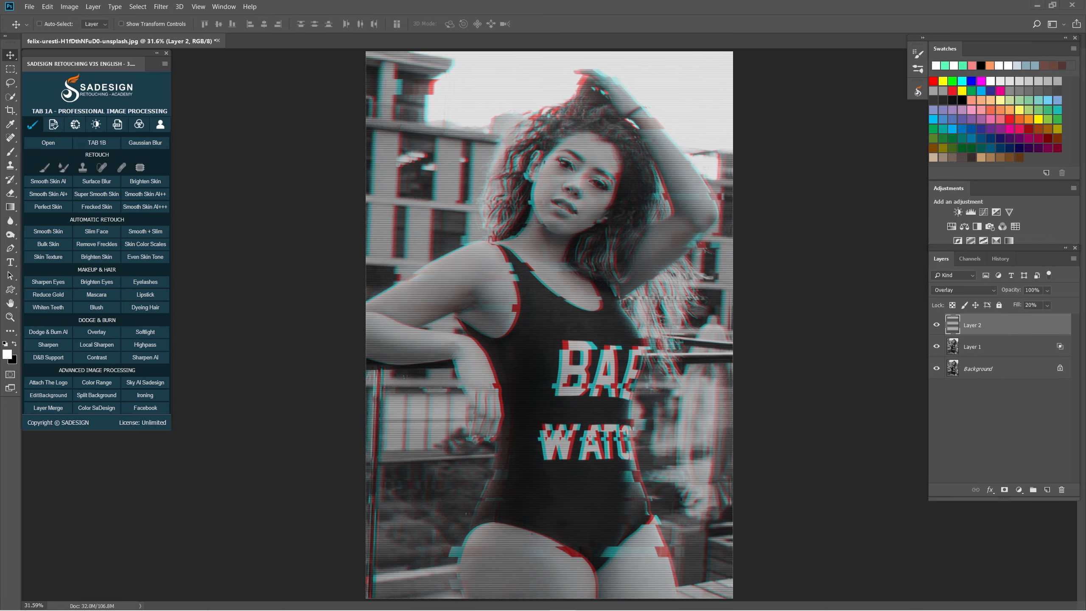
Step: Open the Film-Dust-1 image from the 25 Free Film Dust Textures folder in Photoshop and copy it
key(alt+Tab)
click(447, 175)
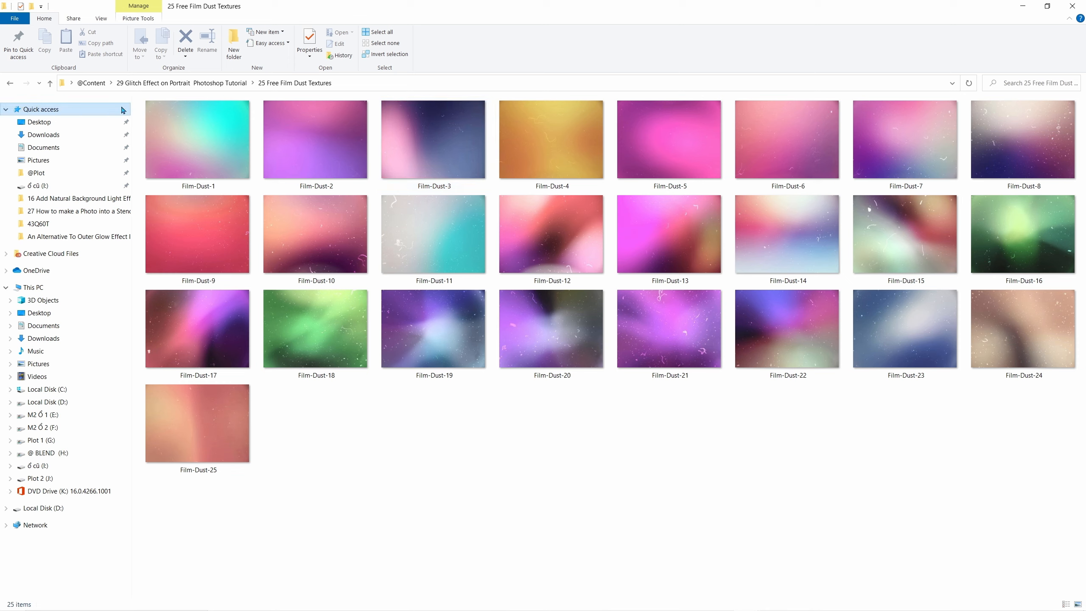
click(202, 136)
drag(217, 134, 515, 4)
key(alt+Tab)
key(Tab)
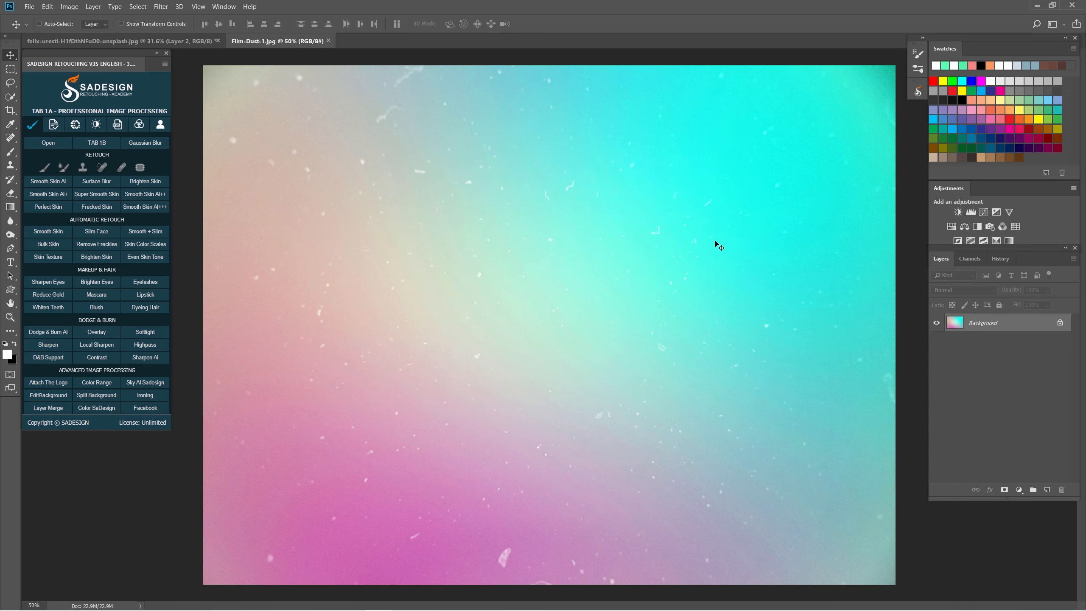
key(ctrl)
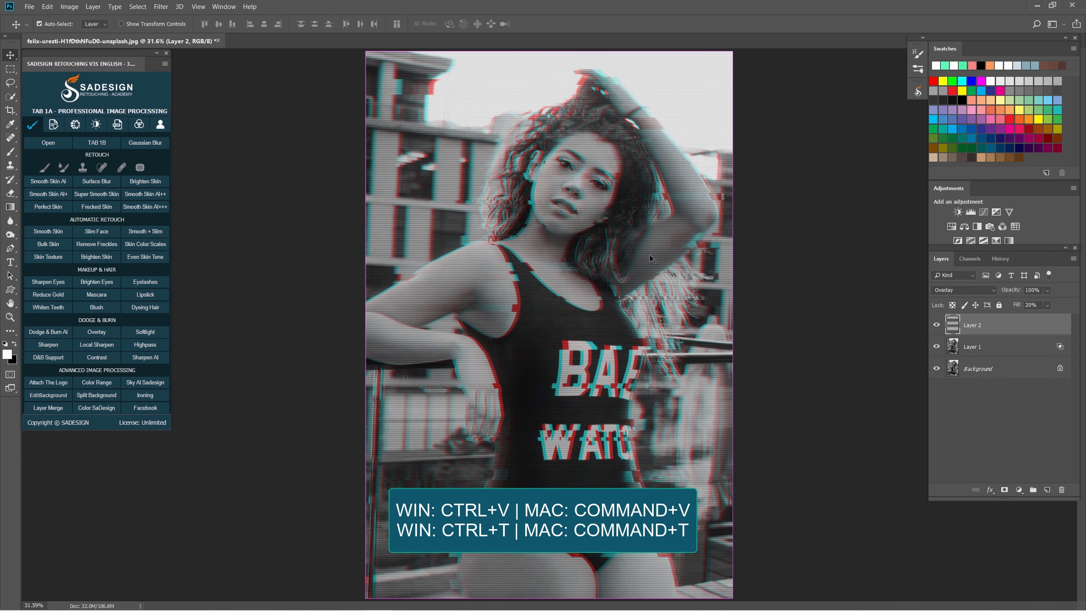
Step: Paste the film dust texture above the portrait layers, rotate it 90° clockwise and enlarge it to cover the whole canvas
key(ctrl+v)
key(ctrl+t)
right_click(587, 313)
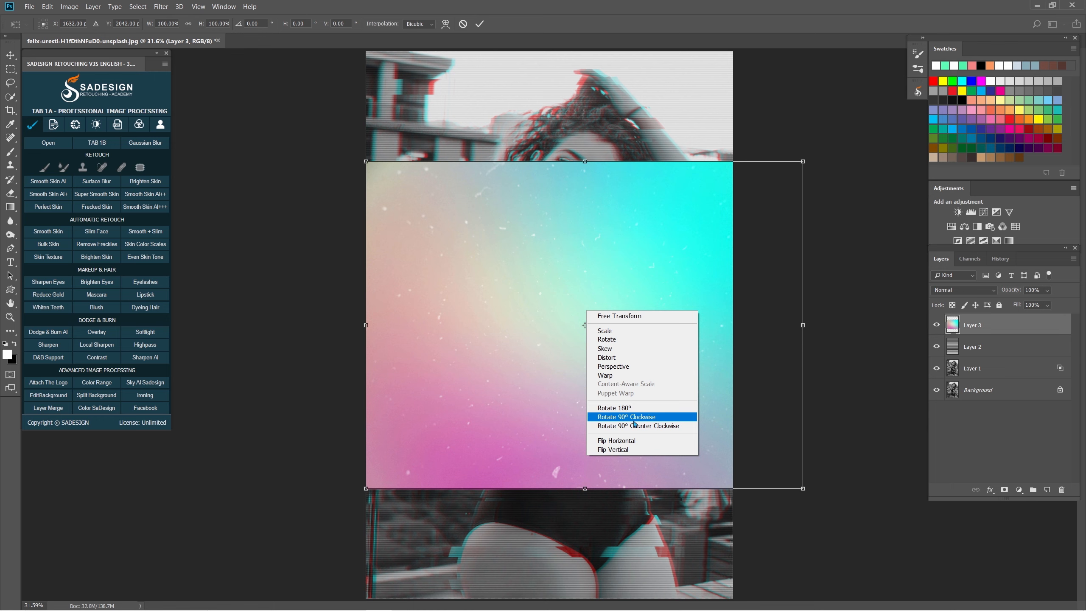
click(634, 421)
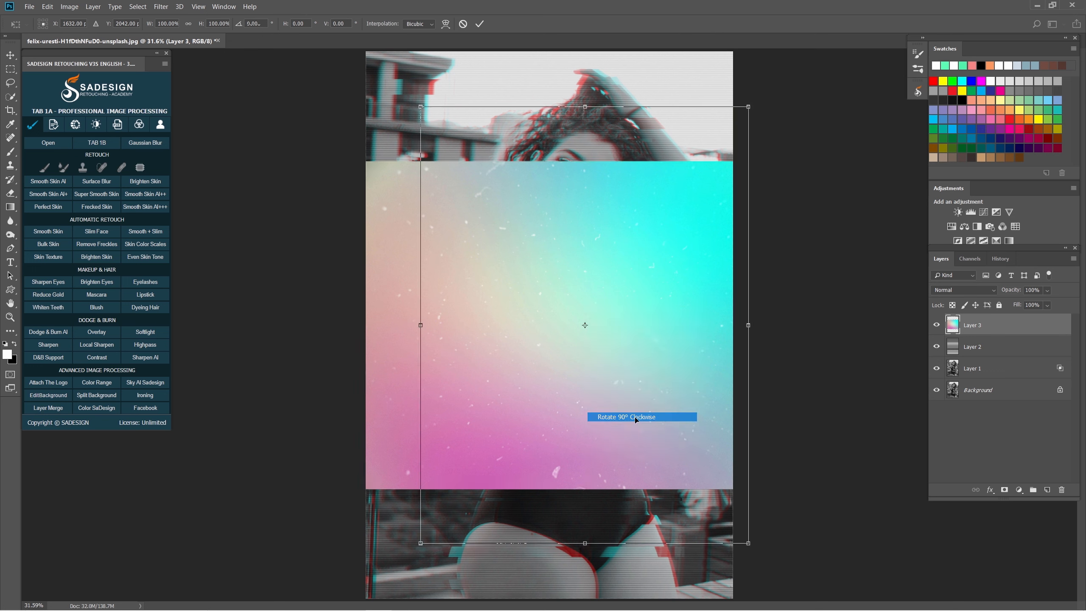
drag(642, 412, 615, 386)
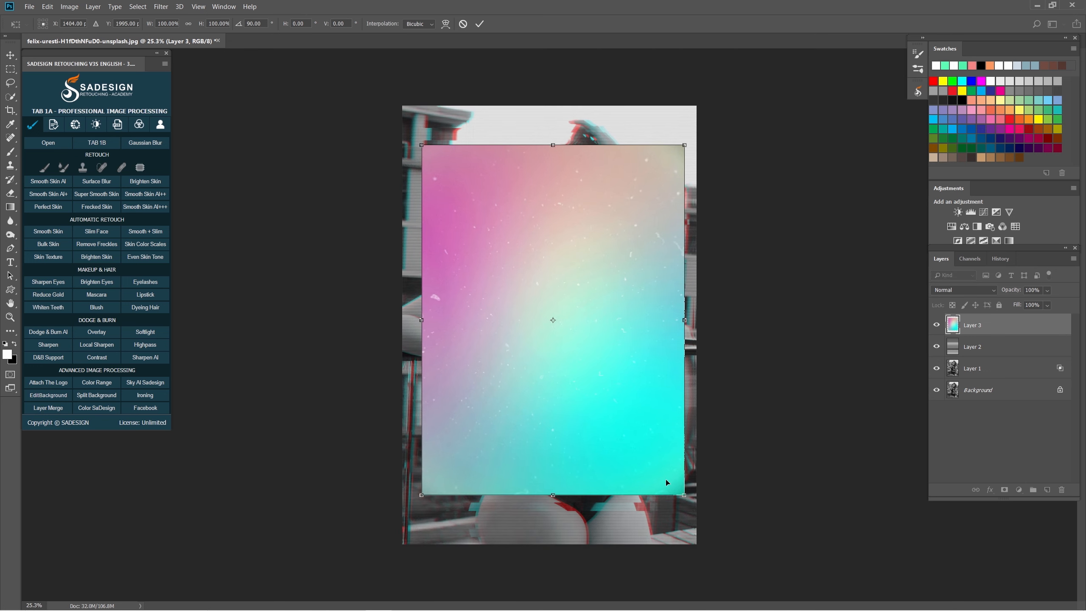
drag(685, 496, 722, 545)
key(Return)
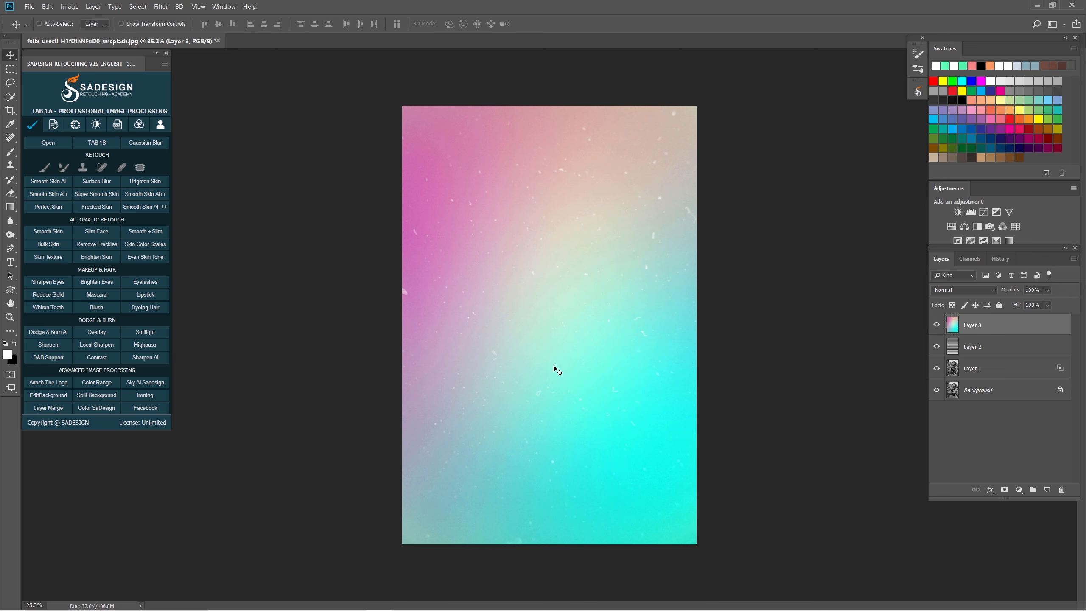
Step: Set the film dust texture layer's blend mode to Overlay
drag(536, 280, 540, 290)
click(960, 292)
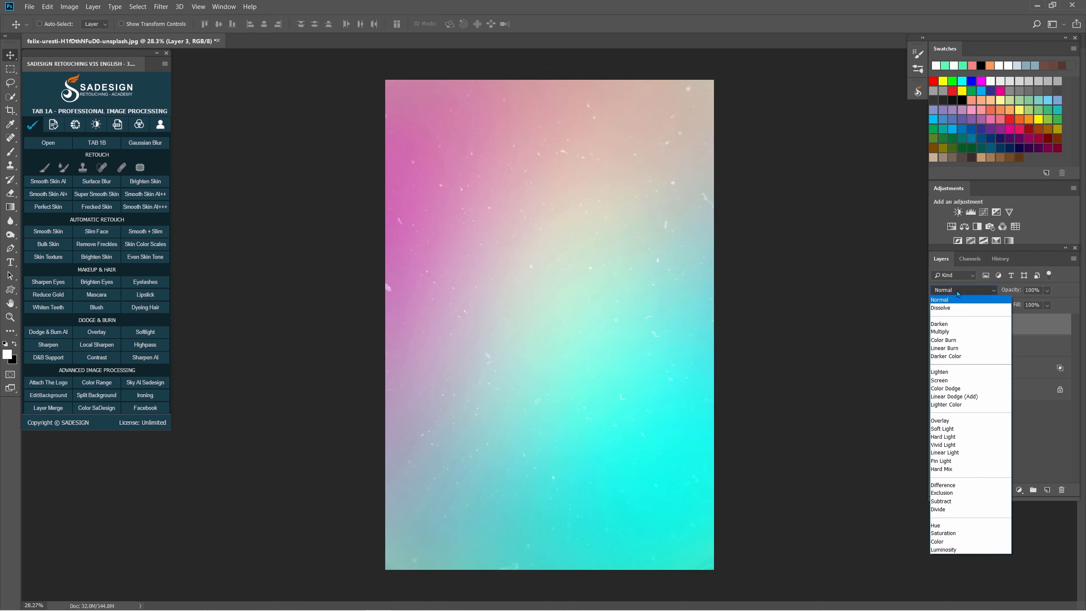
click(973, 422)
scroll(644, 252, up, 1)
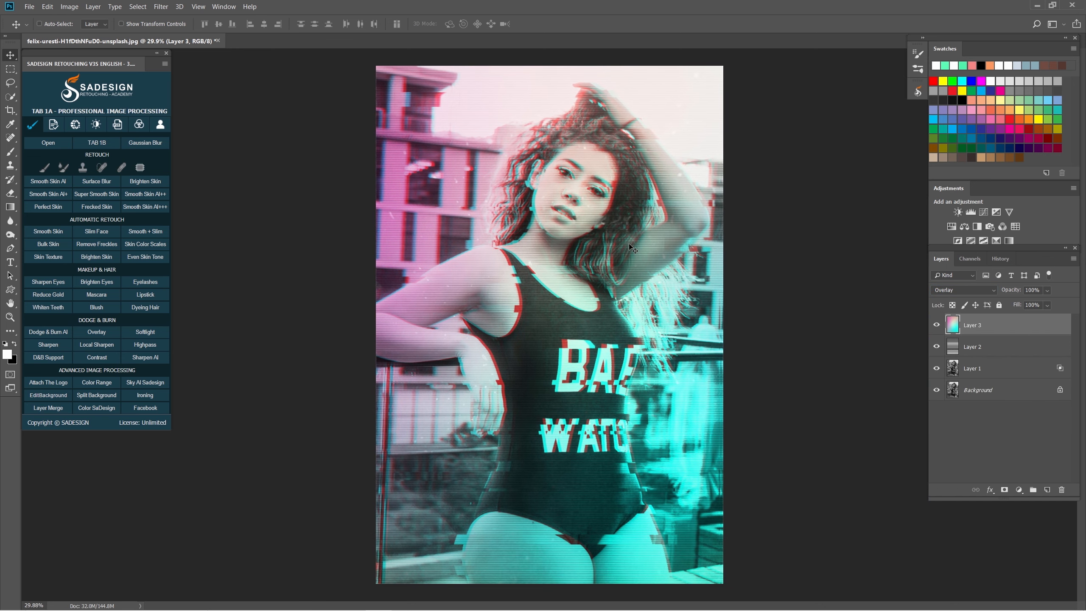
Step: Add a Levels adjustment layer above the texture layer with the shadow input level at 8
click(1020, 490)
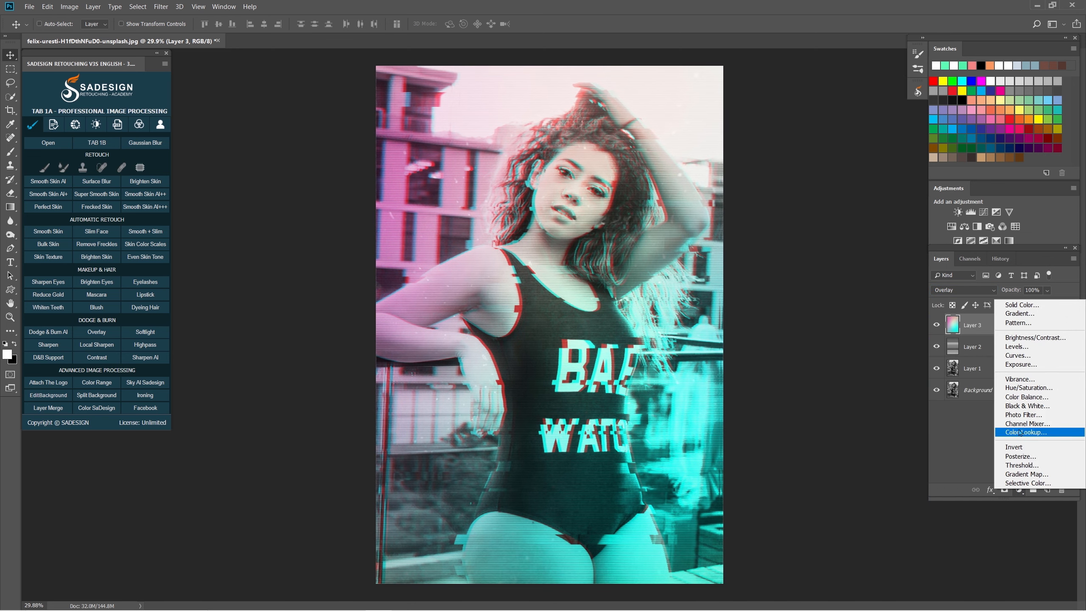
click(1046, 351)
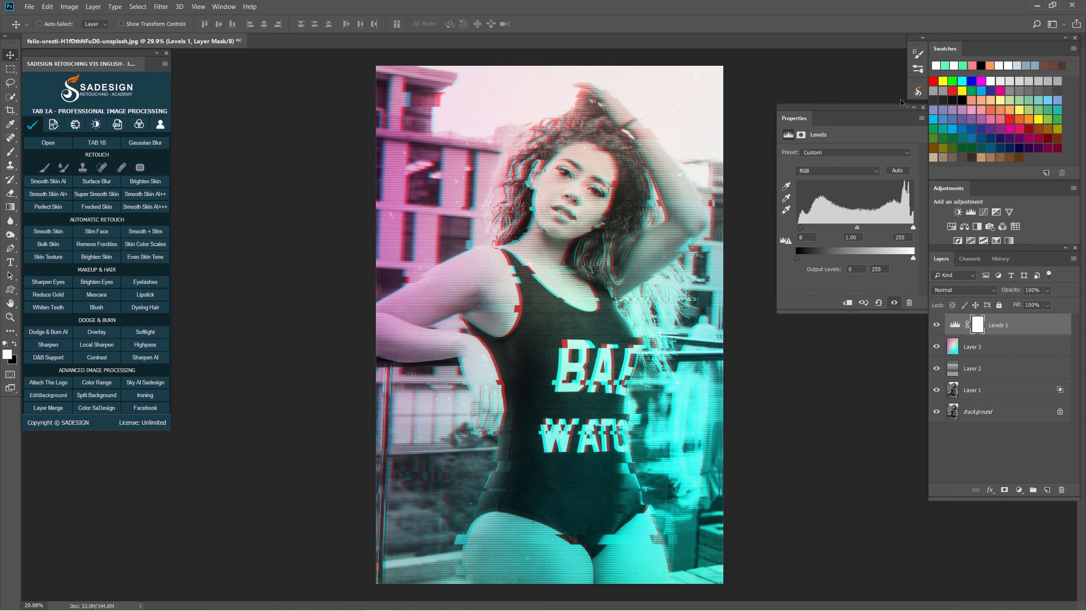
click(923, 107)
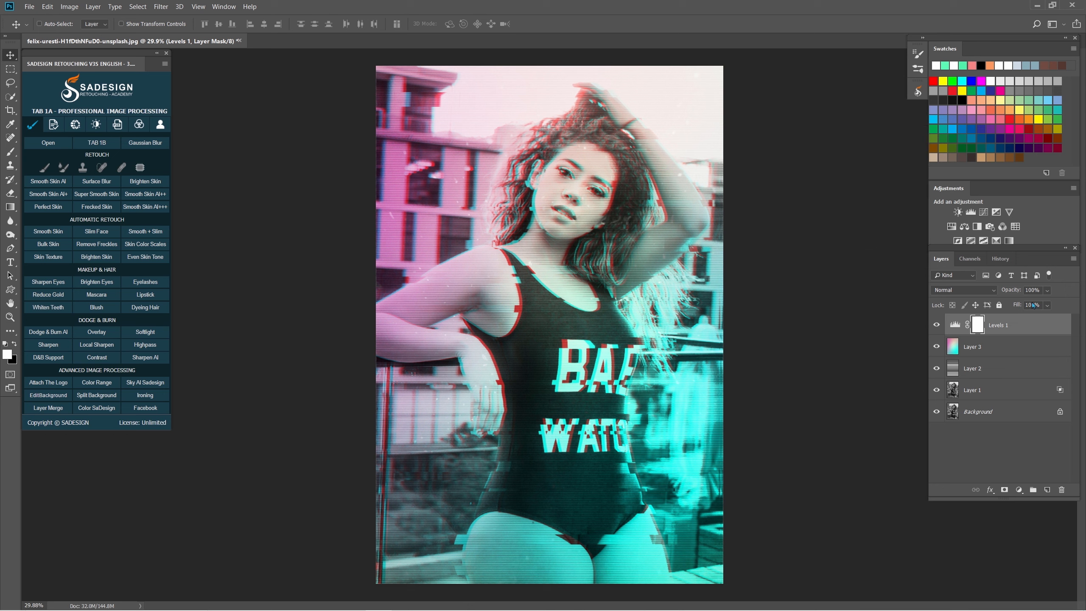
Step: Add the horizontal text SADESIGN at 72 pt on the lower torso, directly above the glitched photo layer
click(984, 395)
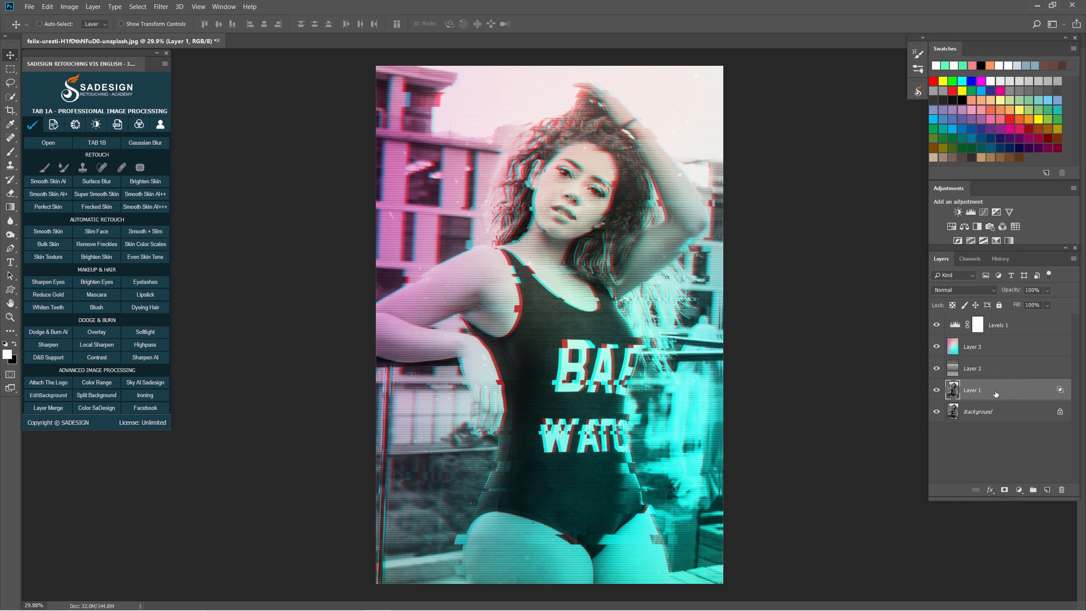
click(10, 262)
right_click(13, 264)
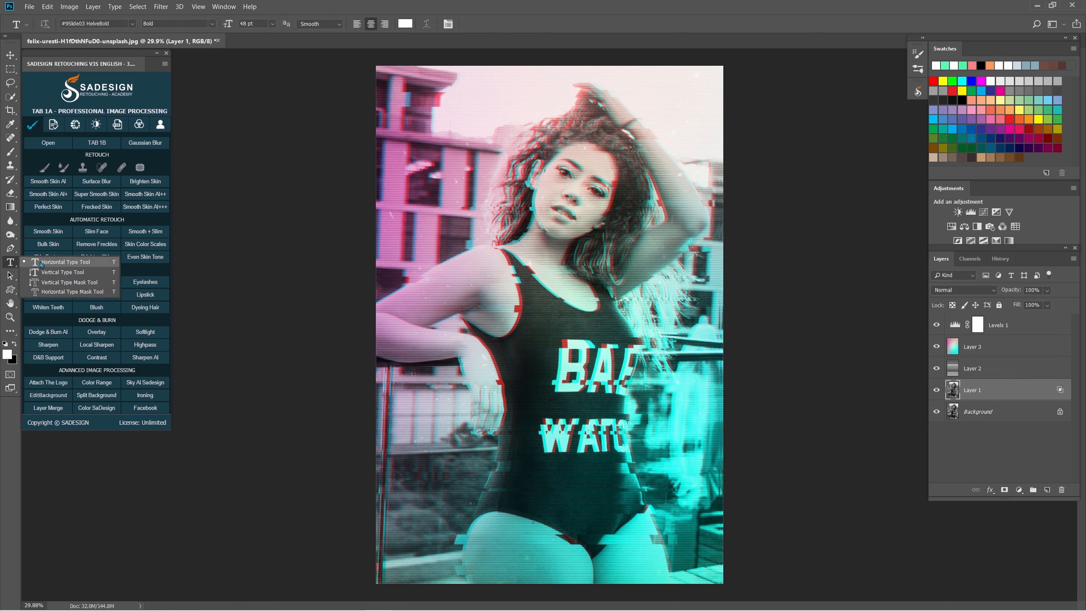
click(42, 264)
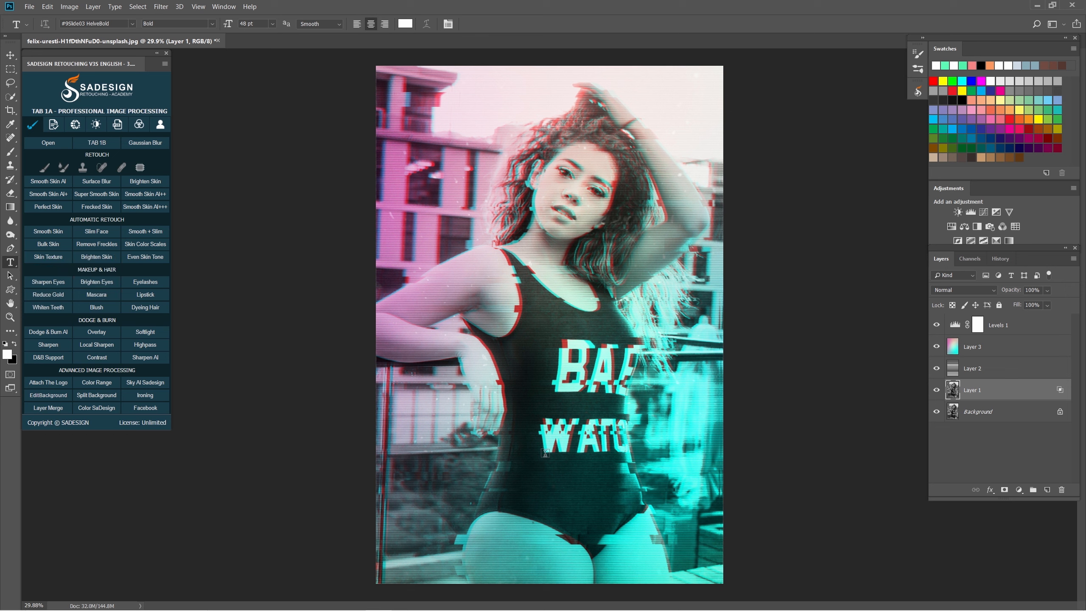
click(272, 24)
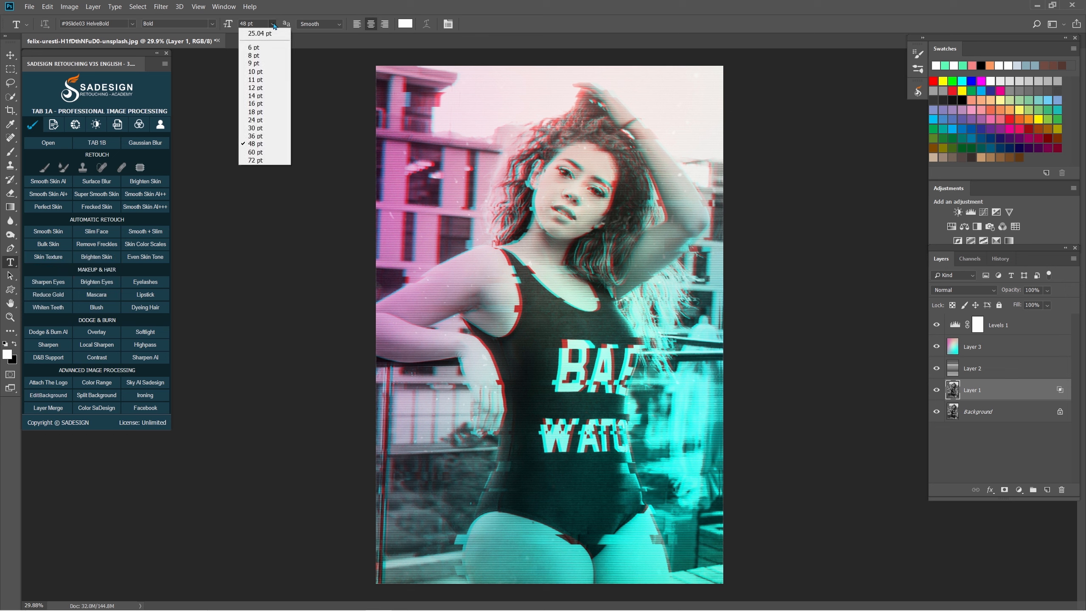
click(260, 160)
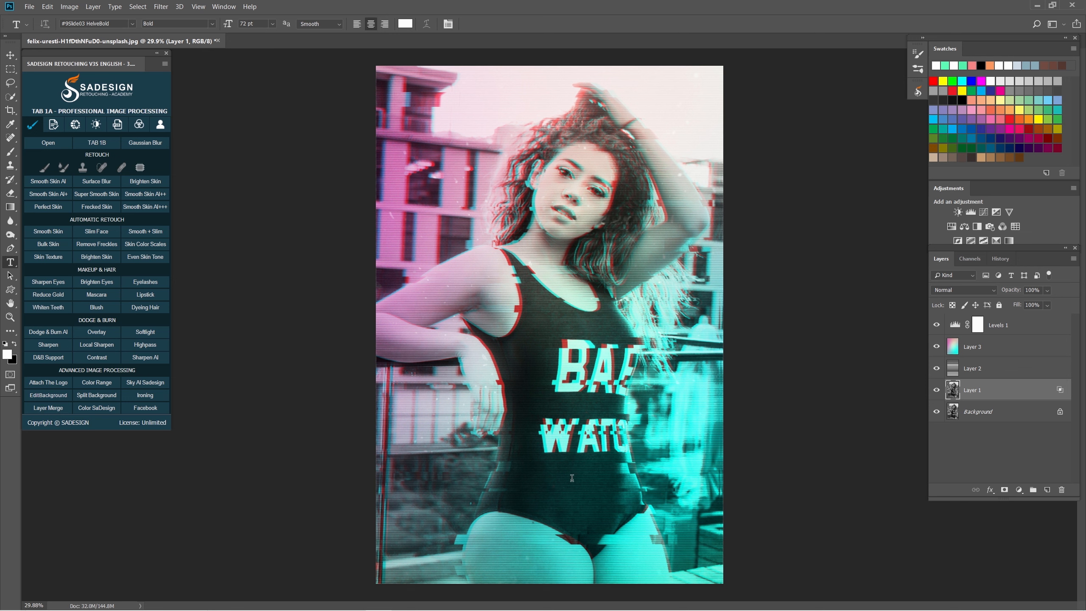
click(548, 478)
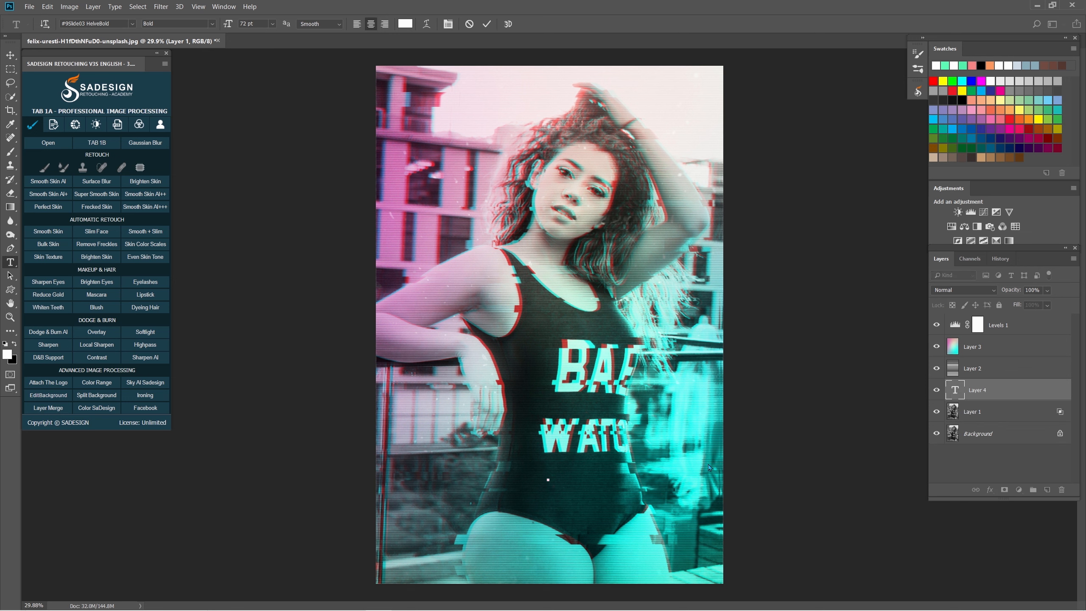
text(SADESIGN)
key(ctrl+Return)
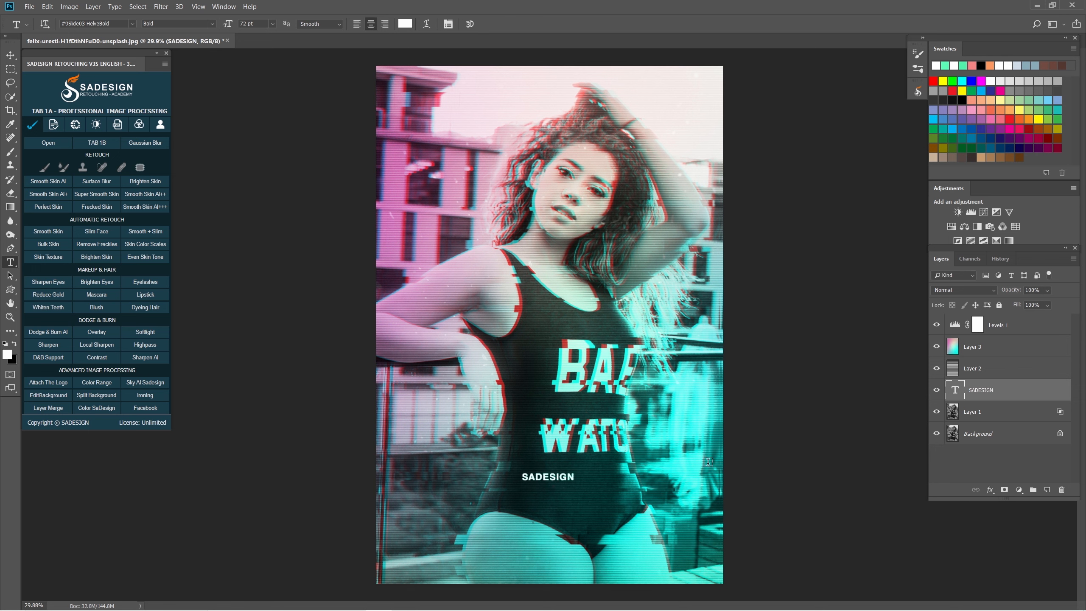
Step: Enlarge the SADESIGN text to about 291 pt and move it down to the hips
key(ctrl+t)
drag(576, 485, 653, 506)
key(Return)
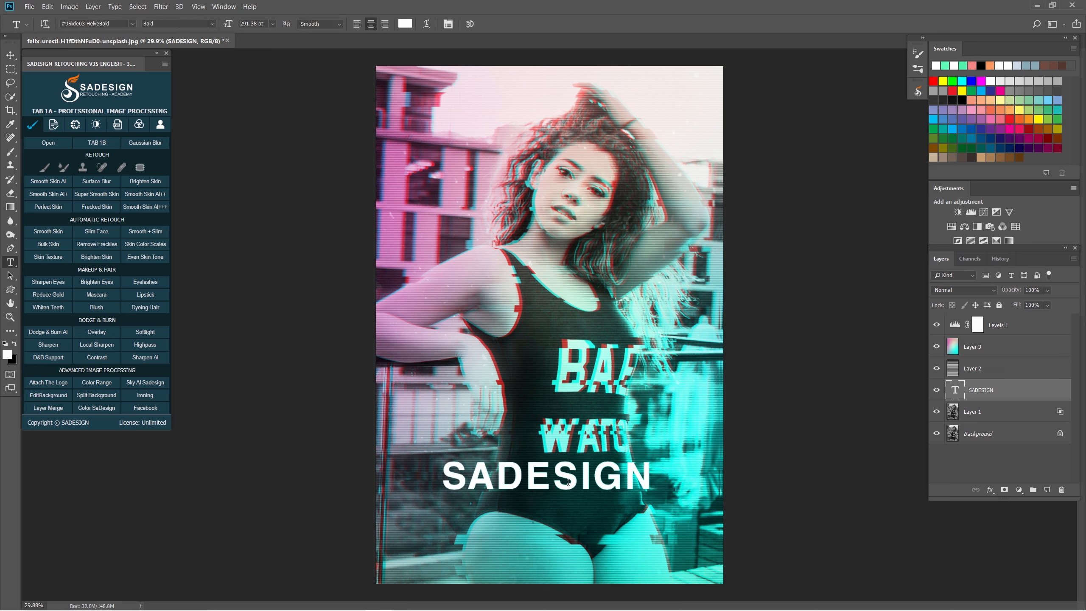
key(v)
drag(571, 481, 585, 508)
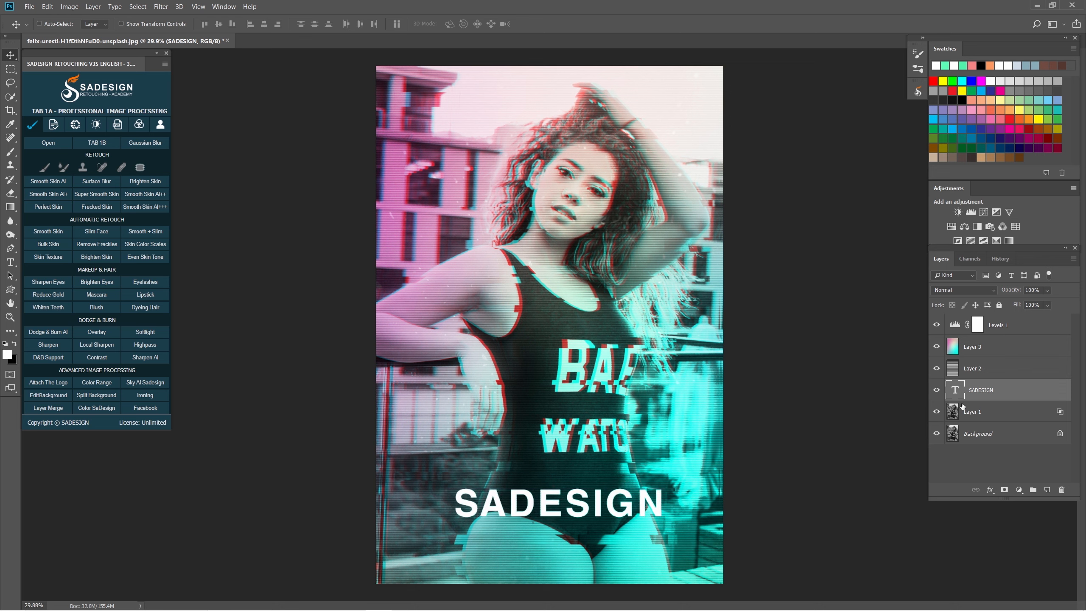
Step: Rasterize the SADESIGN text layer and duplicate it
right_click(1004, 394)
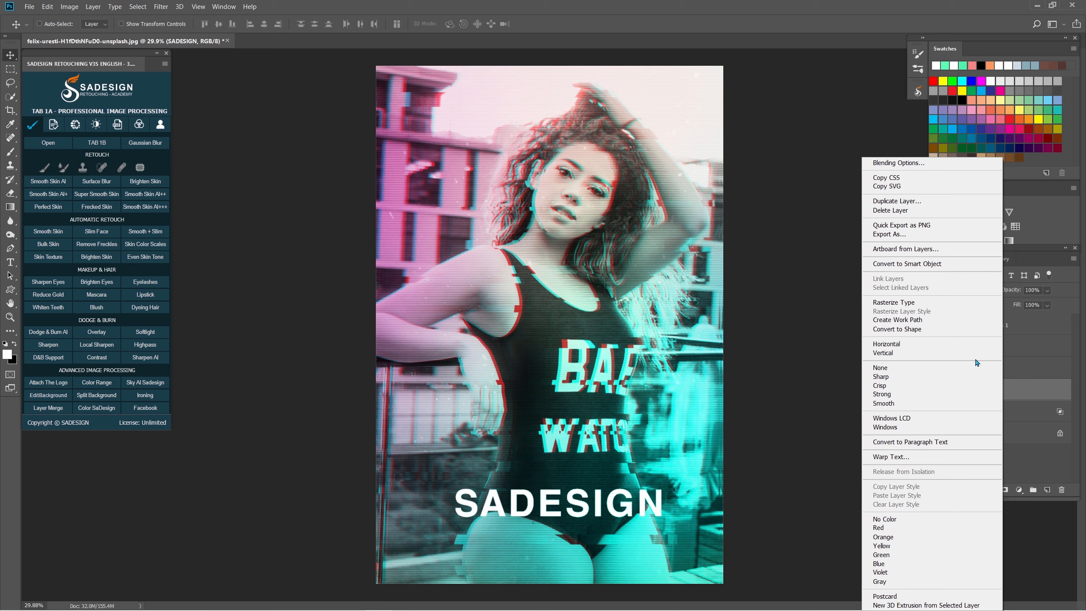
click(939, 303)
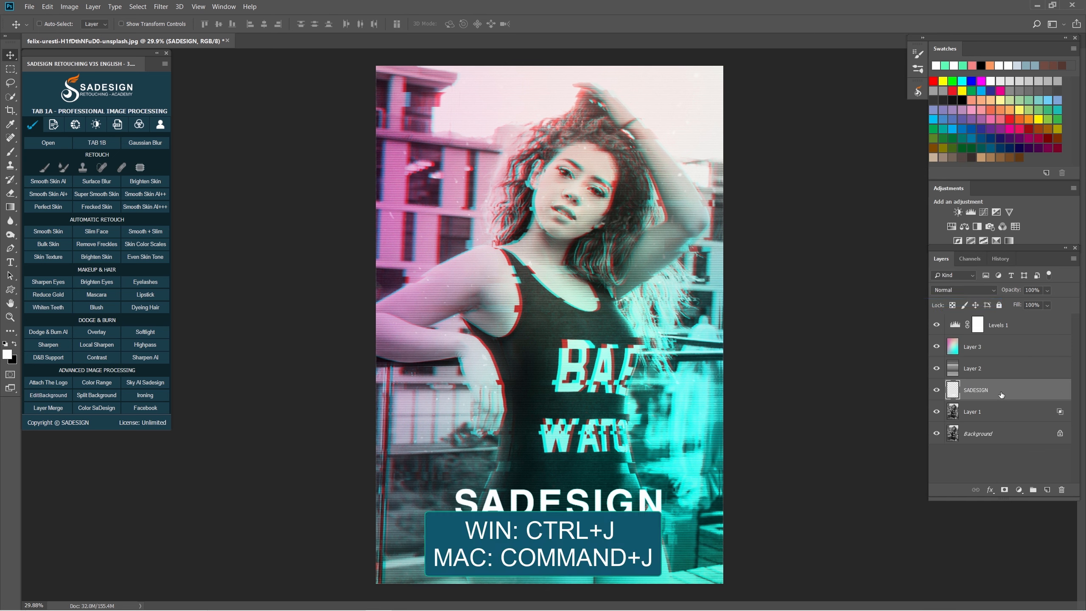
key(ctrl+j)
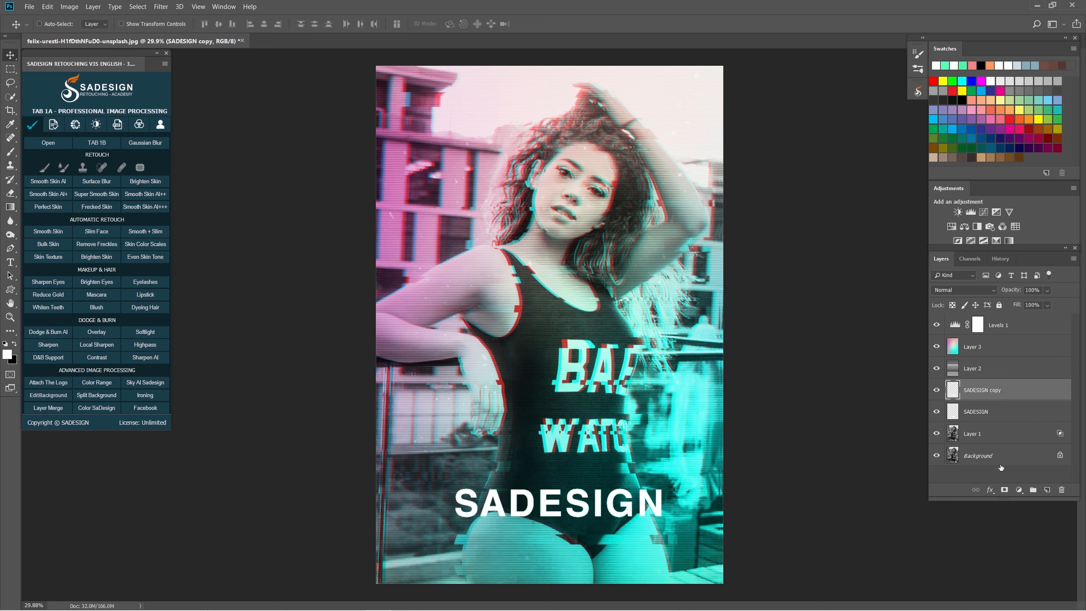
Step: Turn off the red channel in the SADESIGN copy layer's blending options and nudge the copy slightly sideways
click(991, 489)
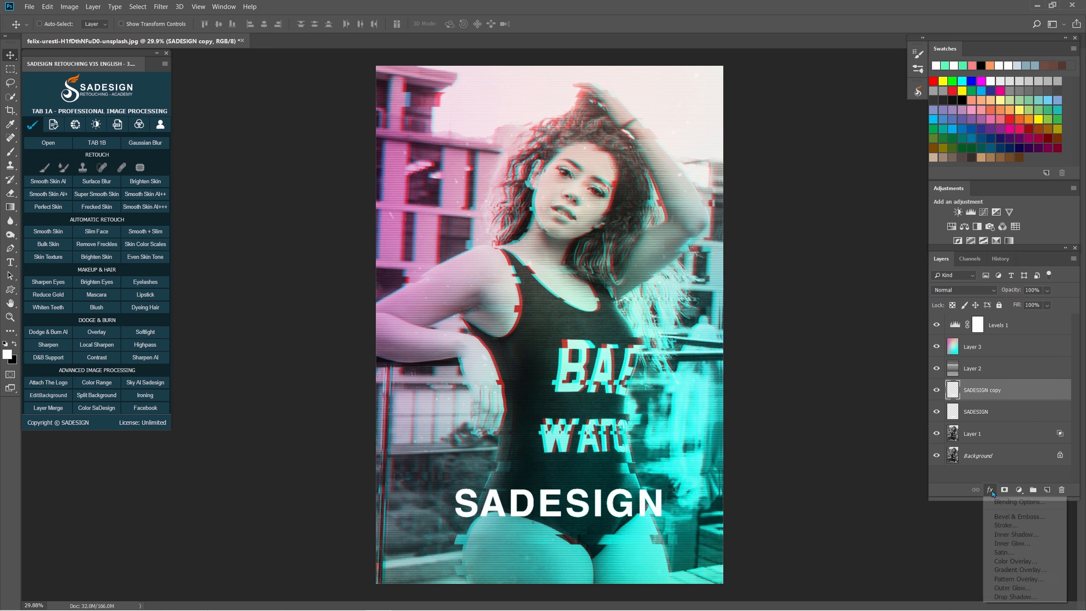
click(1044, 506)
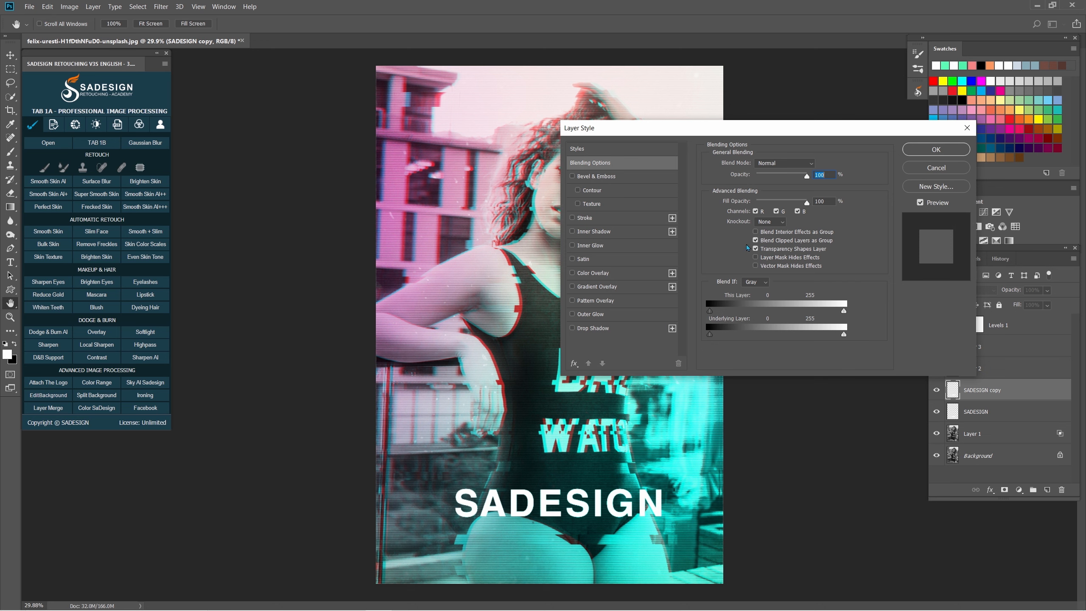
click(756, 212)
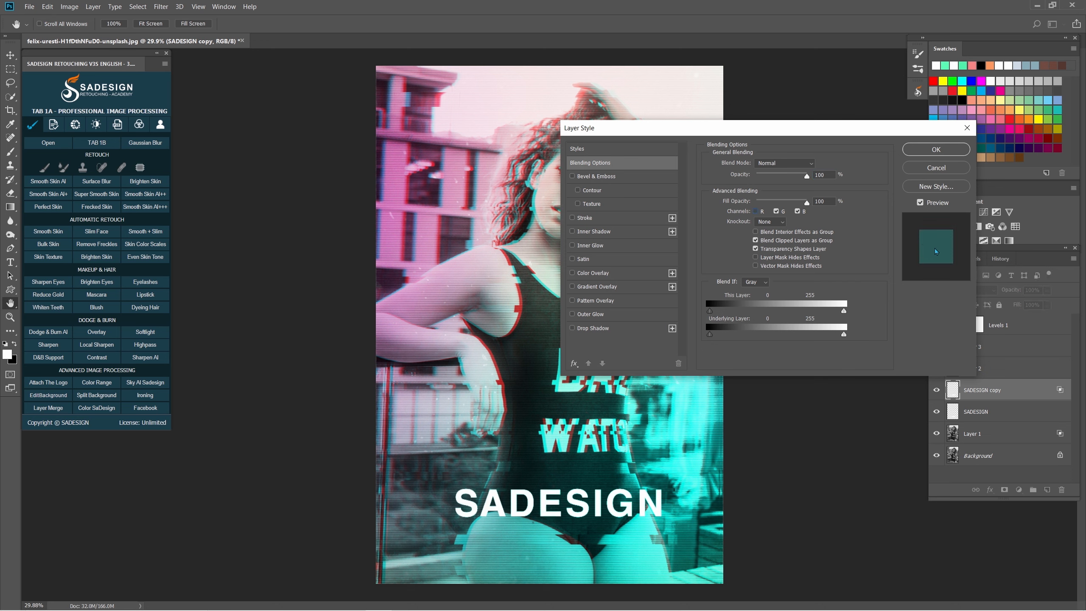
click(936, 149)
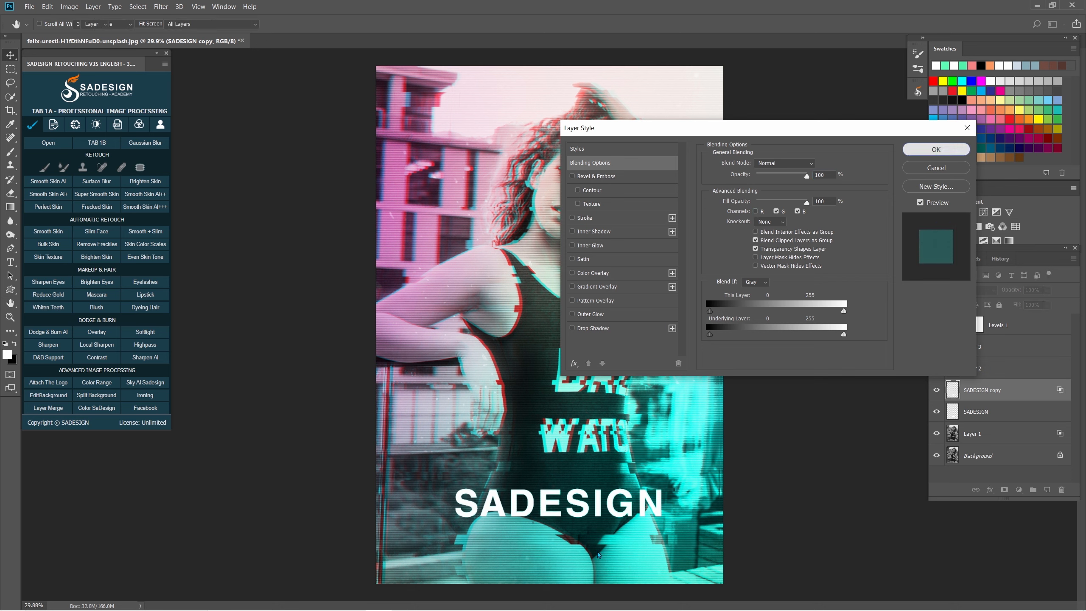
scroll(549, 325, up, 3)
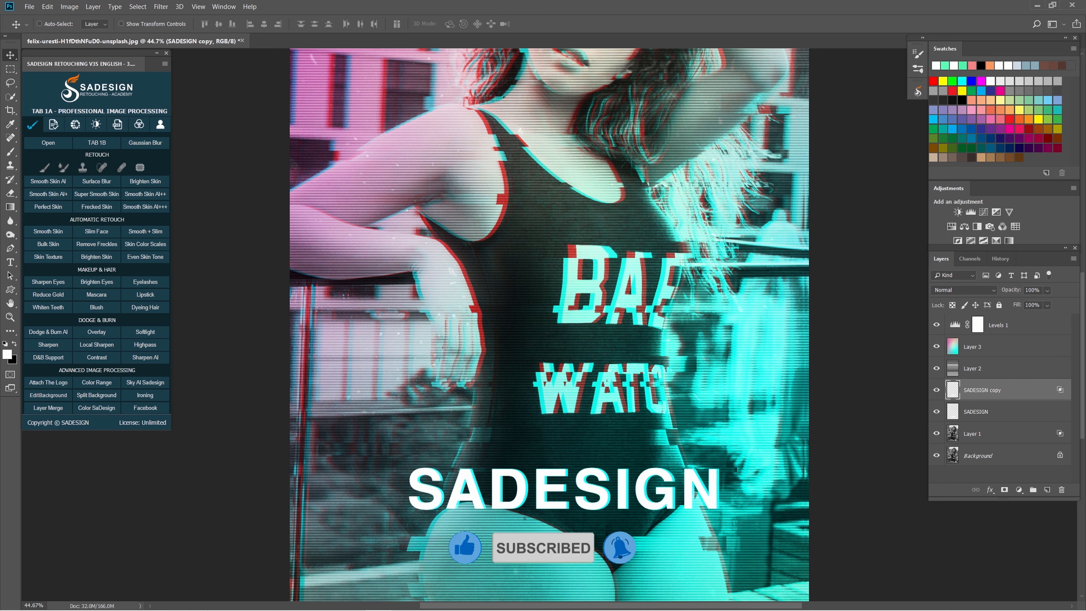
Step: Turn off the green and blue channels in the original SADESIGN layer's blending options, leaving only red
click(979, 419)
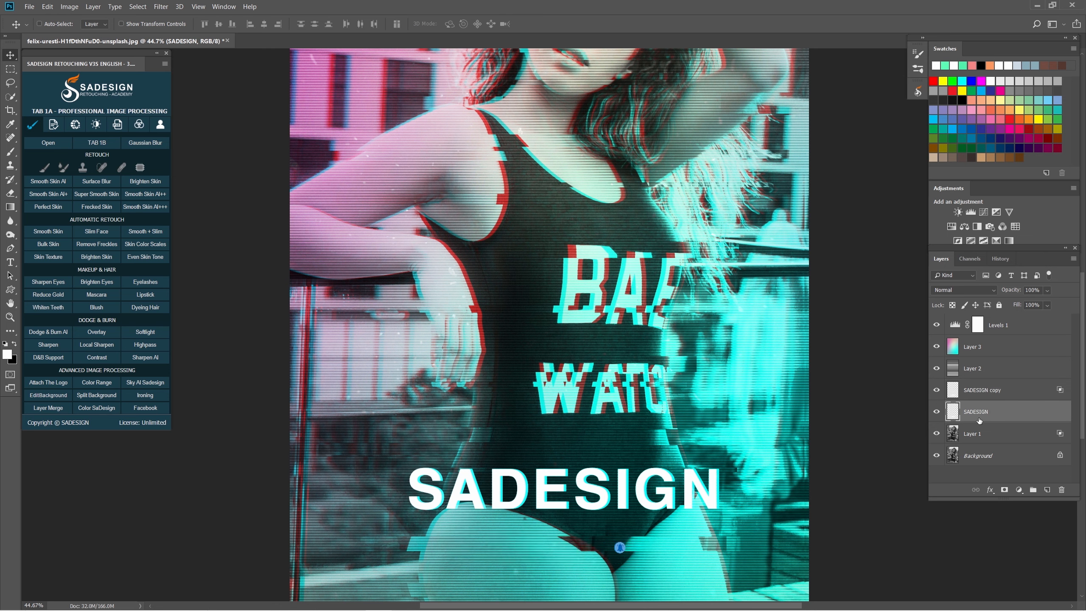
click(992, 491)
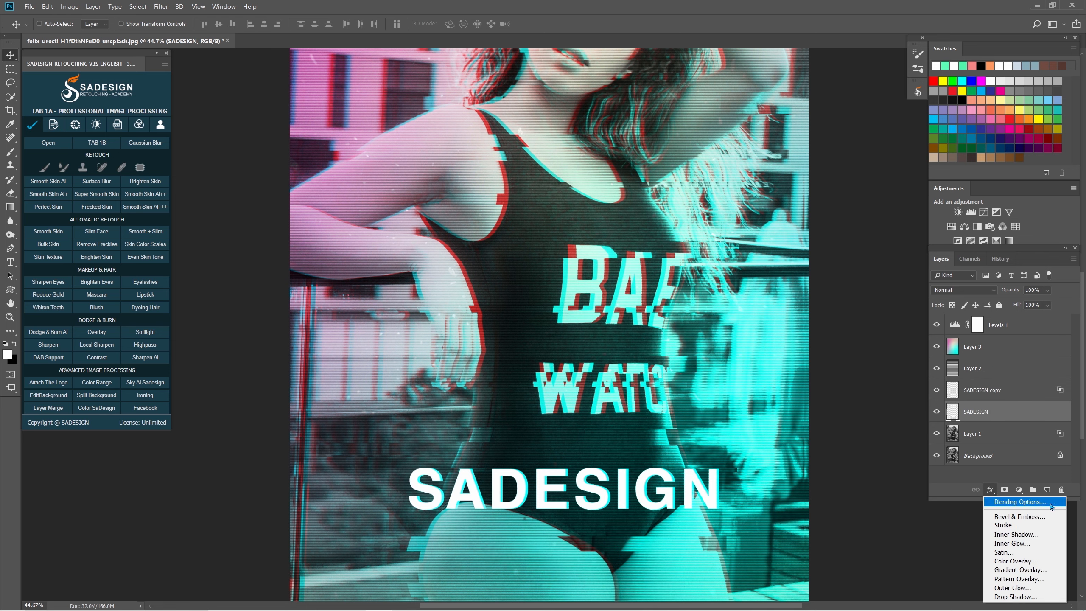
click(1018, 502)
click(776, 211)
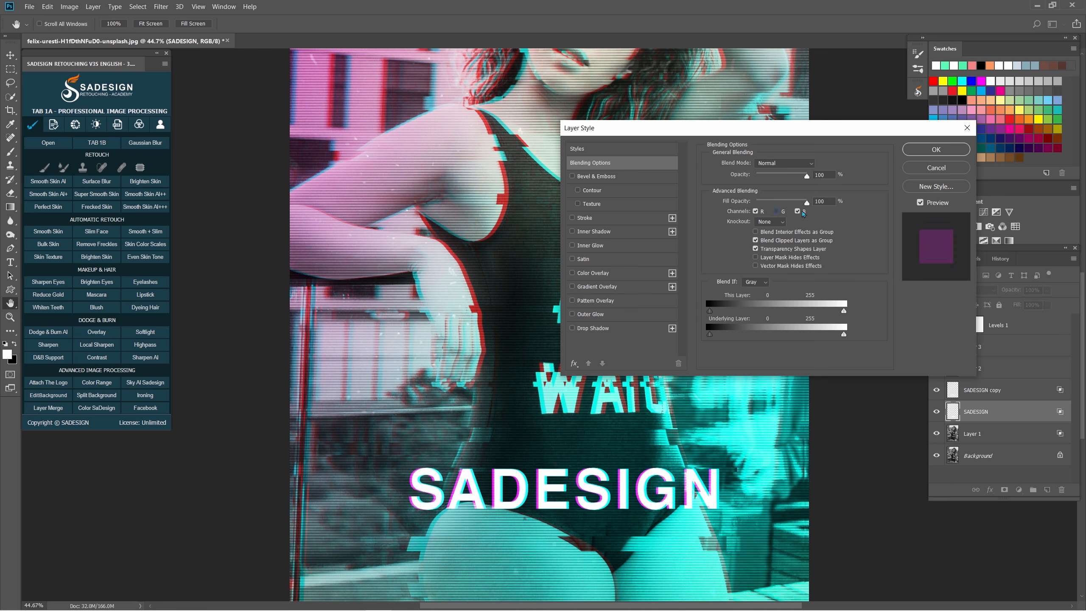
click(797, 211)
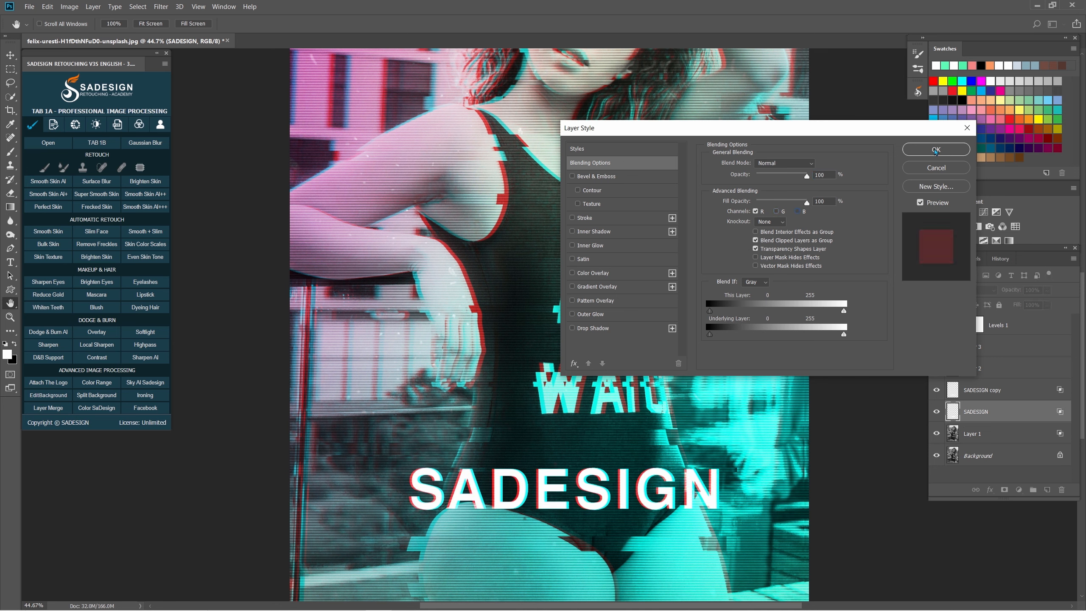
click(936, 150)
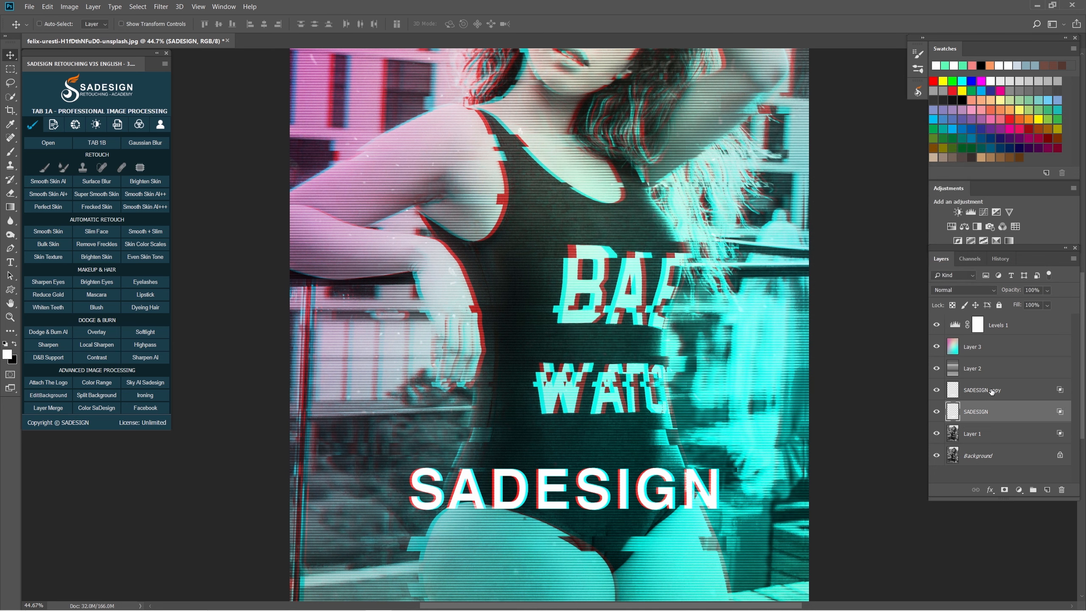
Step: On the SADESIGN copy layer, select thin horizontal strips across the letters and shift them sideways
click(1010, 391)
click(10, 71)
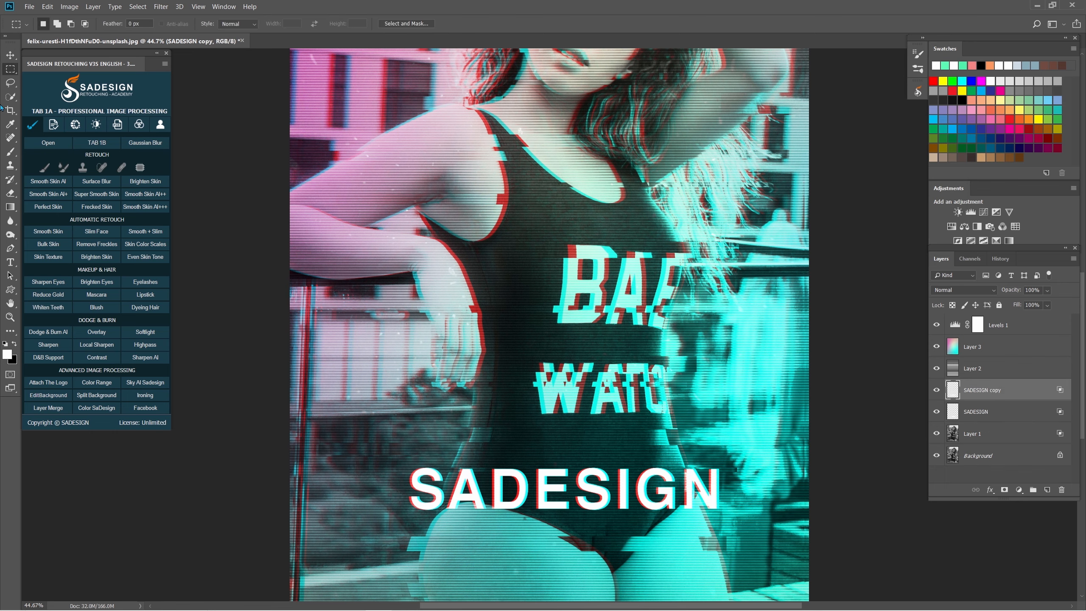
click(41, 69)
scroll(522, 509, up, 3)
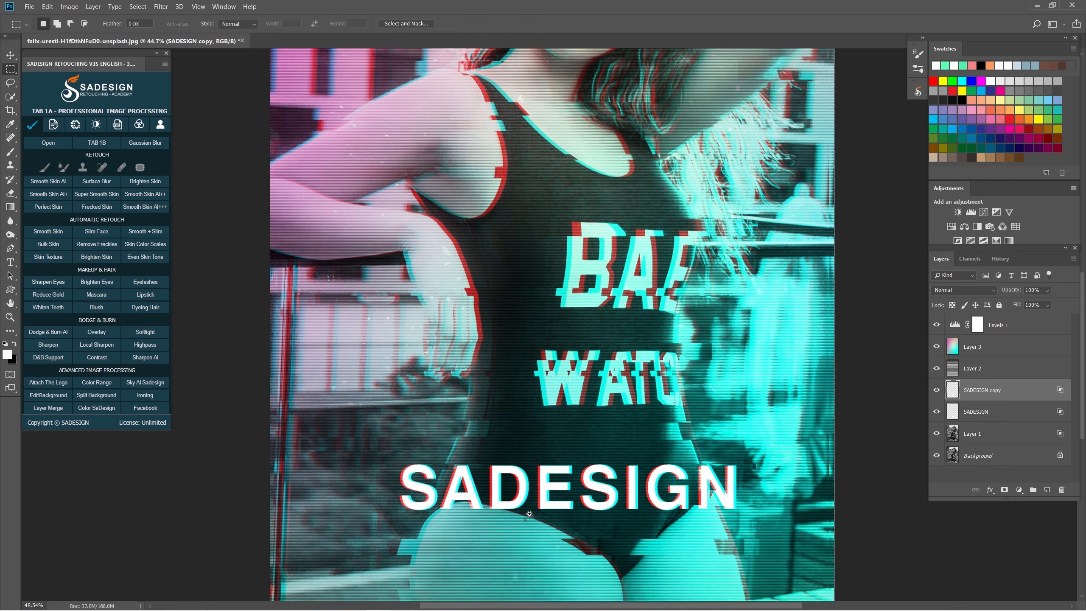
drag(334, 433, 836, 486)
key(v)
scroll(725, 456, down, 2)
drag(771, 469, 405, 472)
key(m)
key(v)
key(m)
Step: Select a very thin strip across the upper middle of the SADESIGN copy letters and nudge it right
drag(785, 469, 392, 467)
key(b)
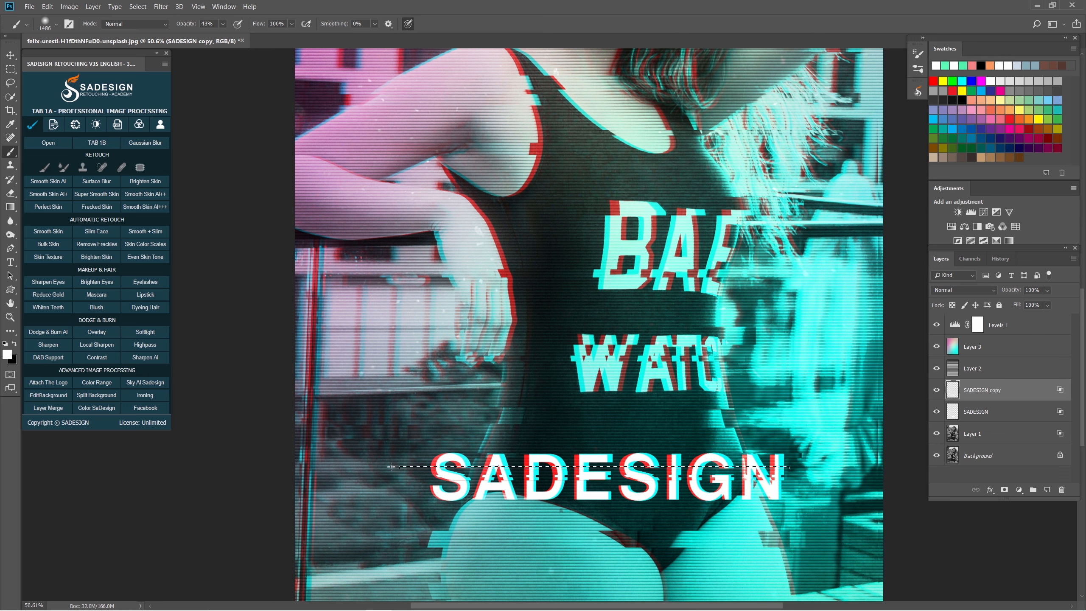
key(v)
key(Right)
key(Right)
key(Right)
key(Right)
key(Right)
key(Right)
key(Right)
key(Right)
key(Right)
key(Right)
Step: Nudge a thin strip near the top of the SADESIGN copy letters and another in their lower half right, then deselect
key(m)
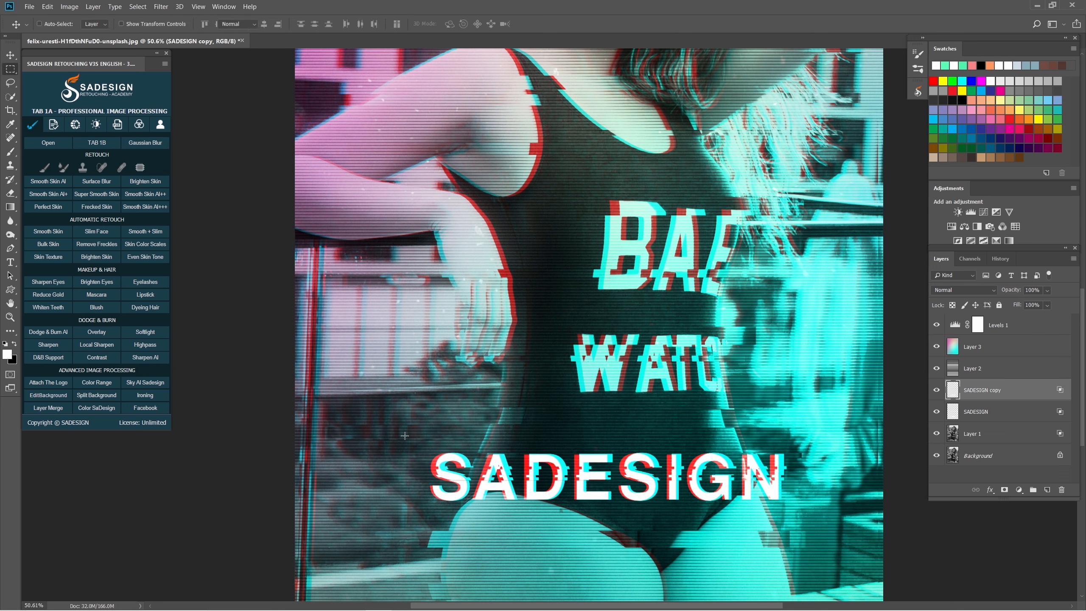
drag(431, 456, 799, 461)
key(v)
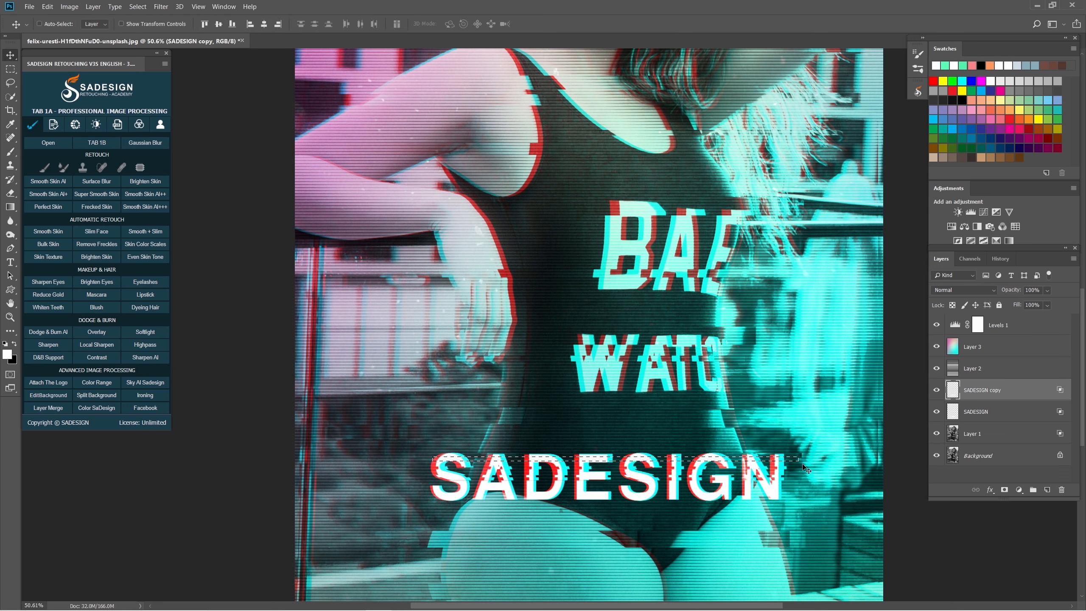
key(Right)
key(Right)
key(Right)
key(m)
drag(787, 486, 354, 496)
key(v)
key(Right)
key(Right)
key(ctrl+d)
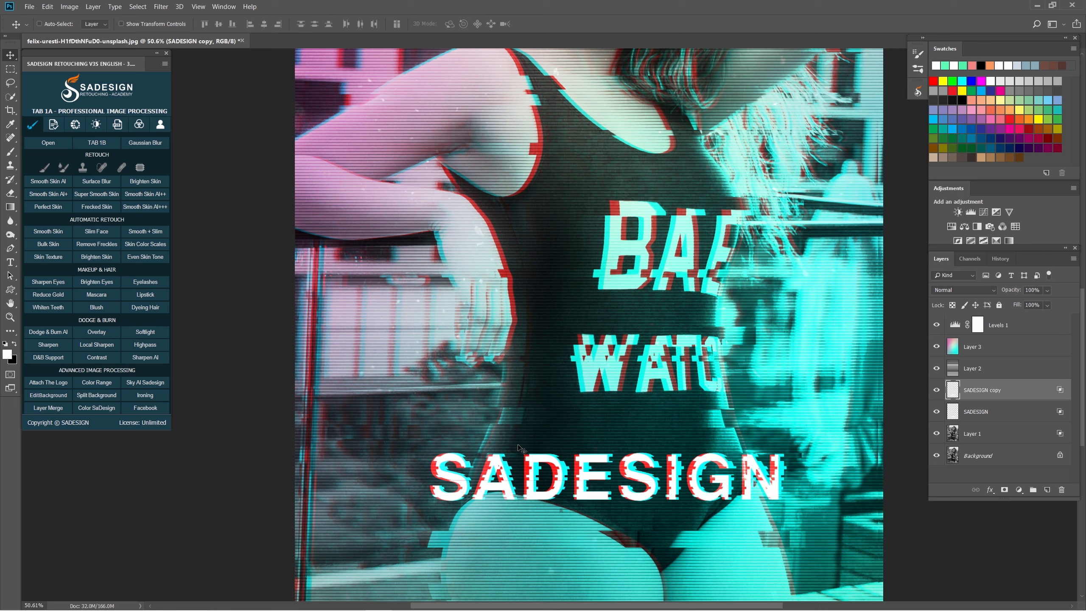
Step: Add a white Outer Glow in Screen mode to the SADESIGN copy layer with 30% opacity and a size of about 7 px
click(990, 492)
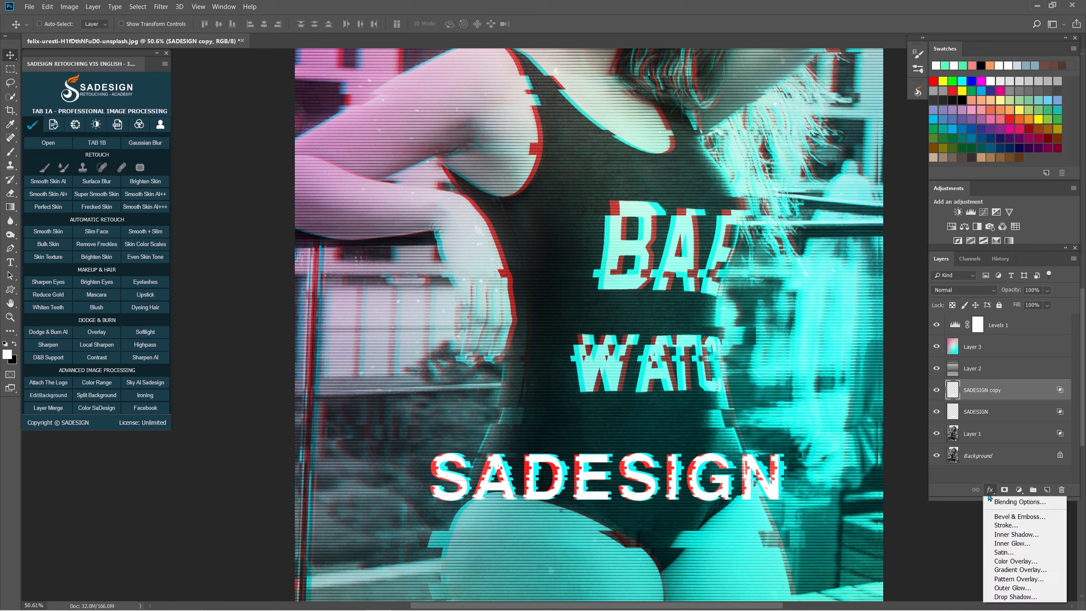
click(1010, 502)
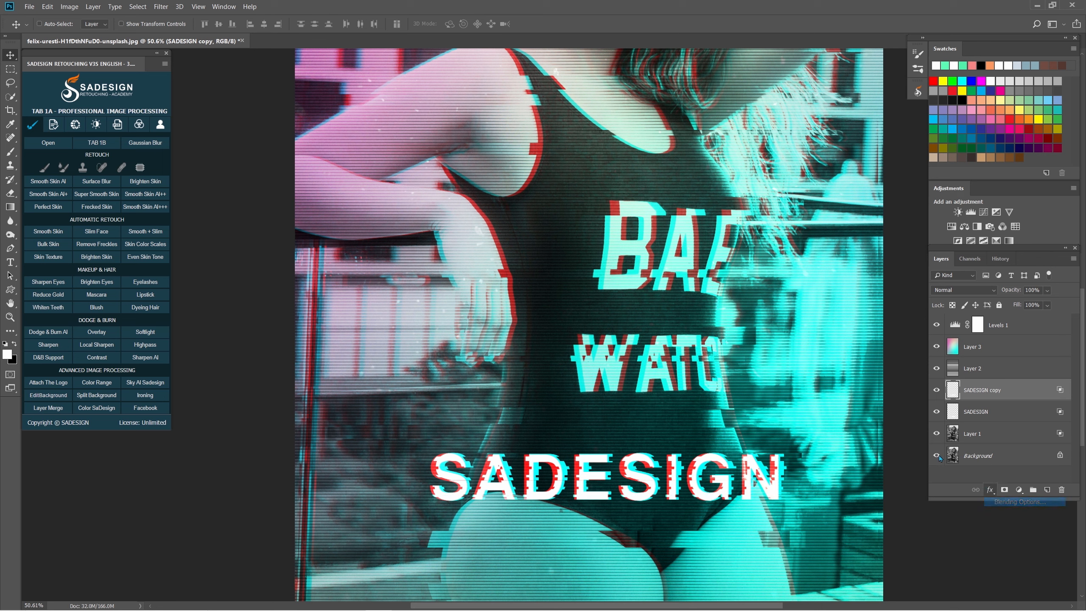
click(593, 314)
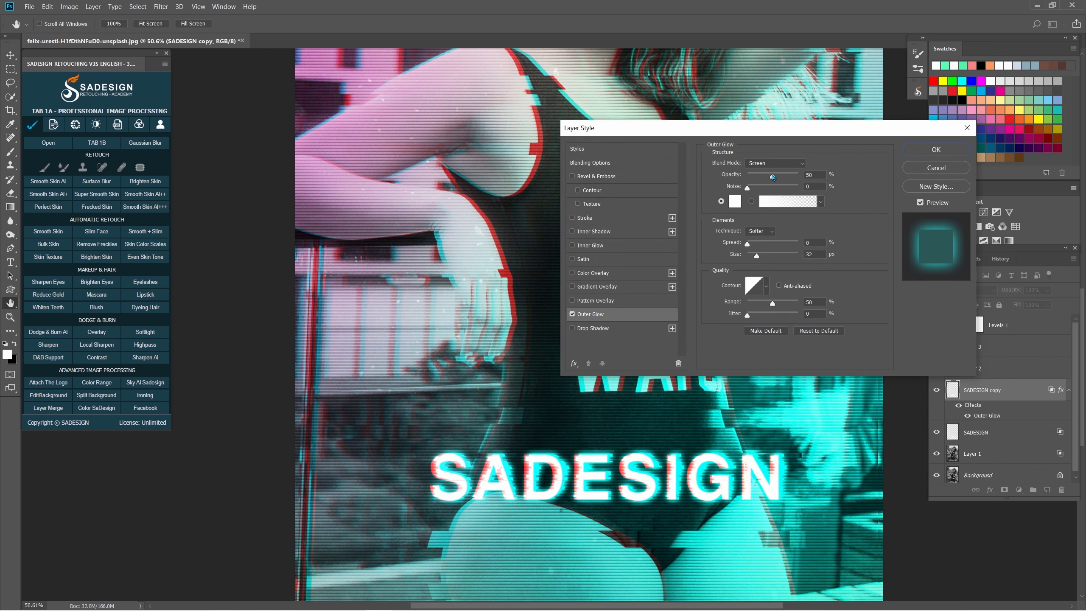
drag(772, 176, 767, 177)
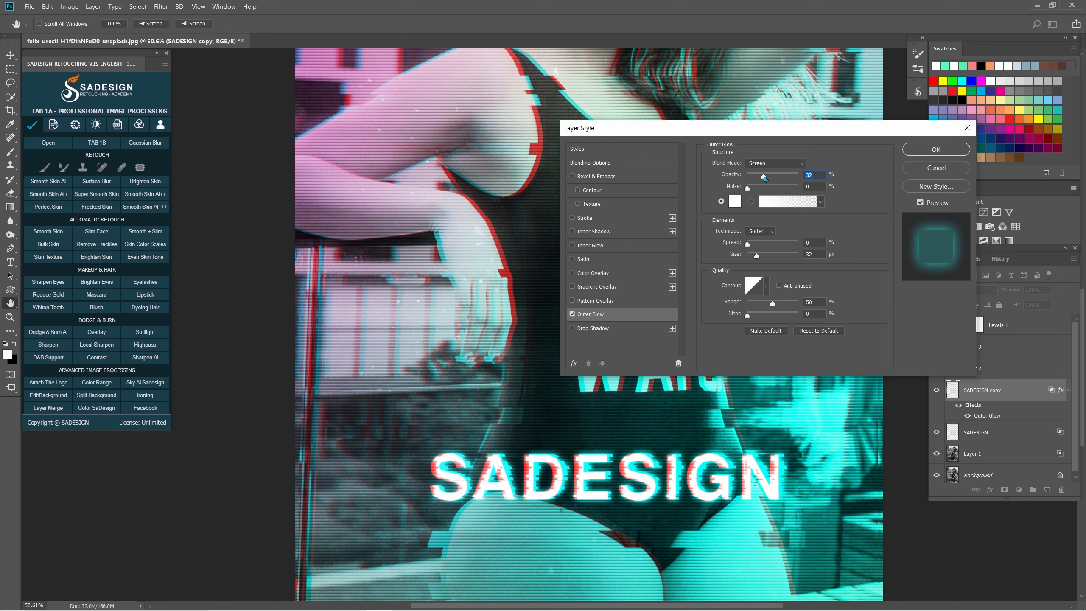
click(920, 203)
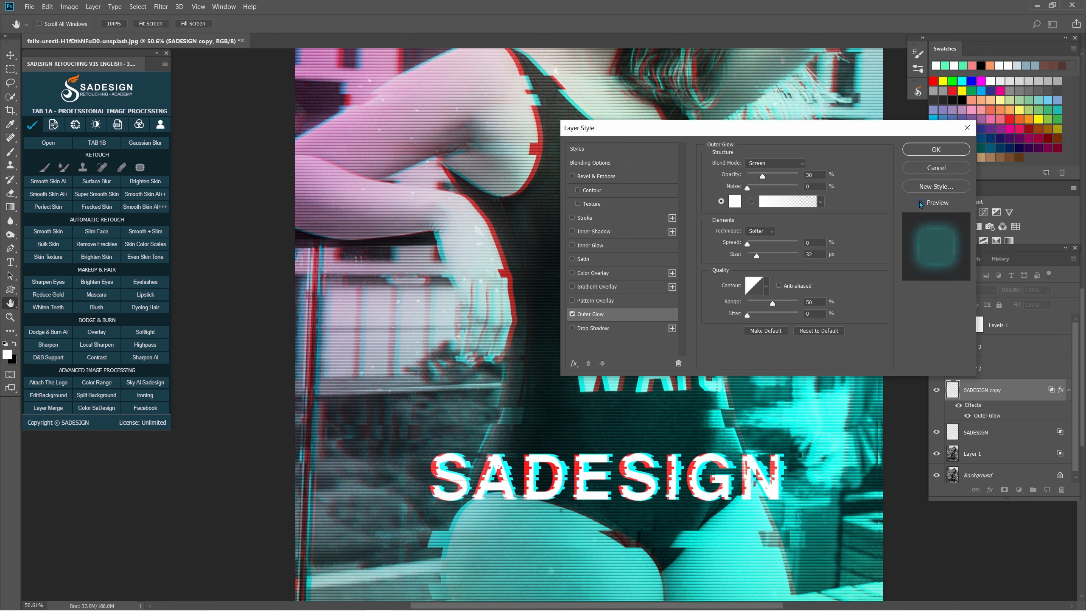
click(921, 203)
drag(756, 256, 754, 256)
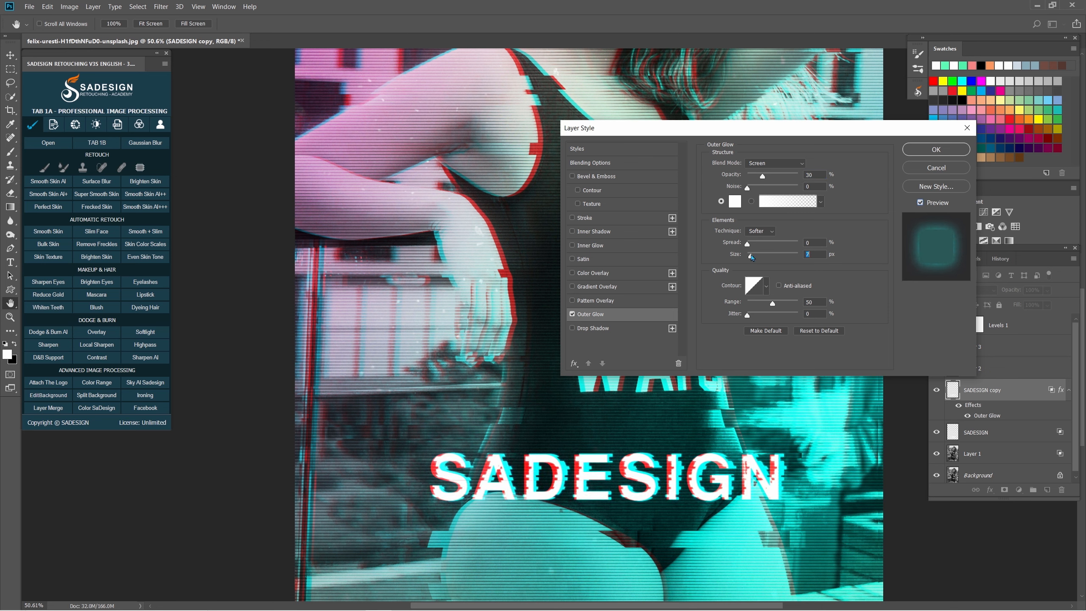
click(952, 150)
Step: Add a white Outer Glow in Screen mode to the original SADESIGN layer with about 50% opacity and about 59 px size
click(992, 435)
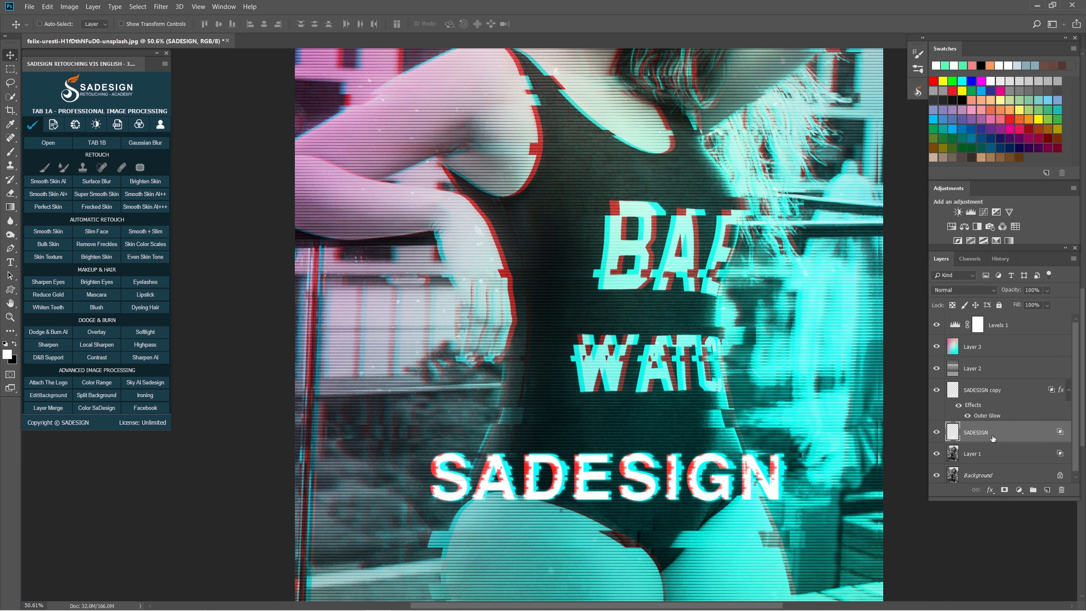
click(991, 490)
click(1020, 502)
click(591, 314)
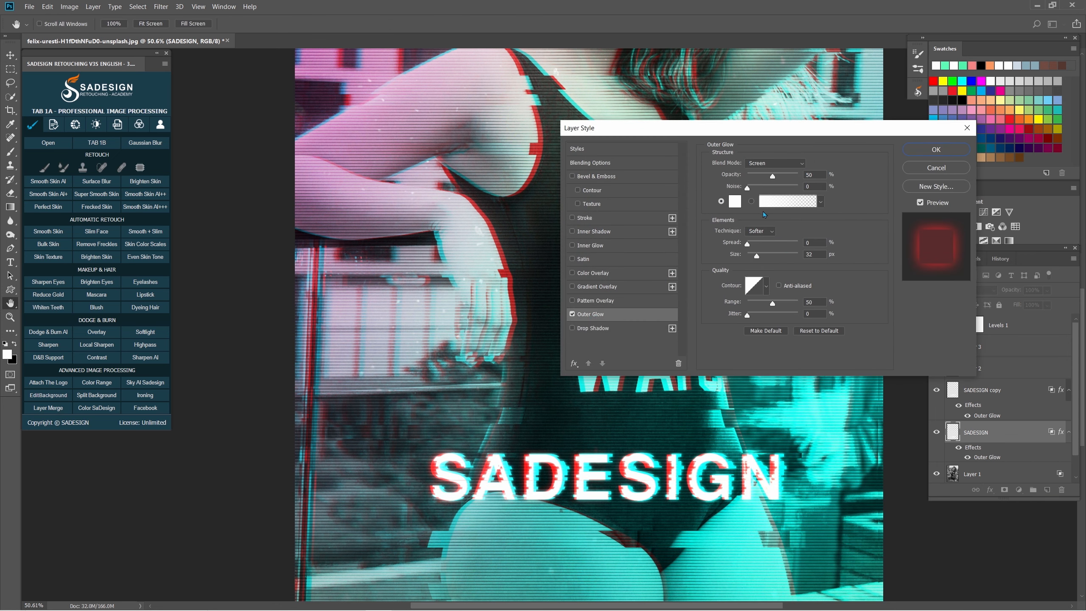
drag(757, 262, 768, 261)
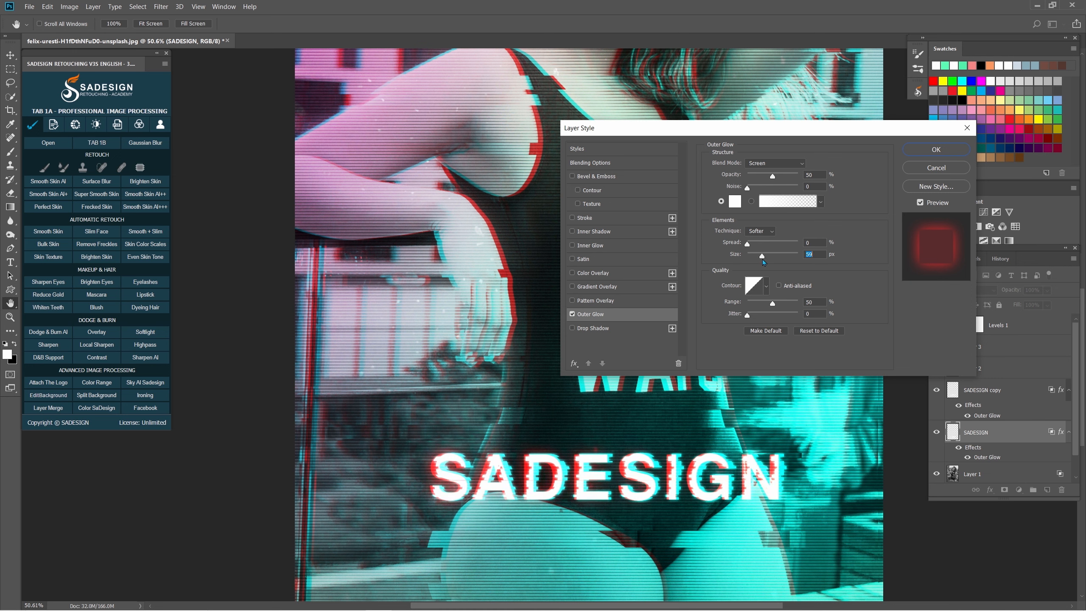
drag(772, 176, 771, 176)
click(955, 152)
key(ctrl+0)
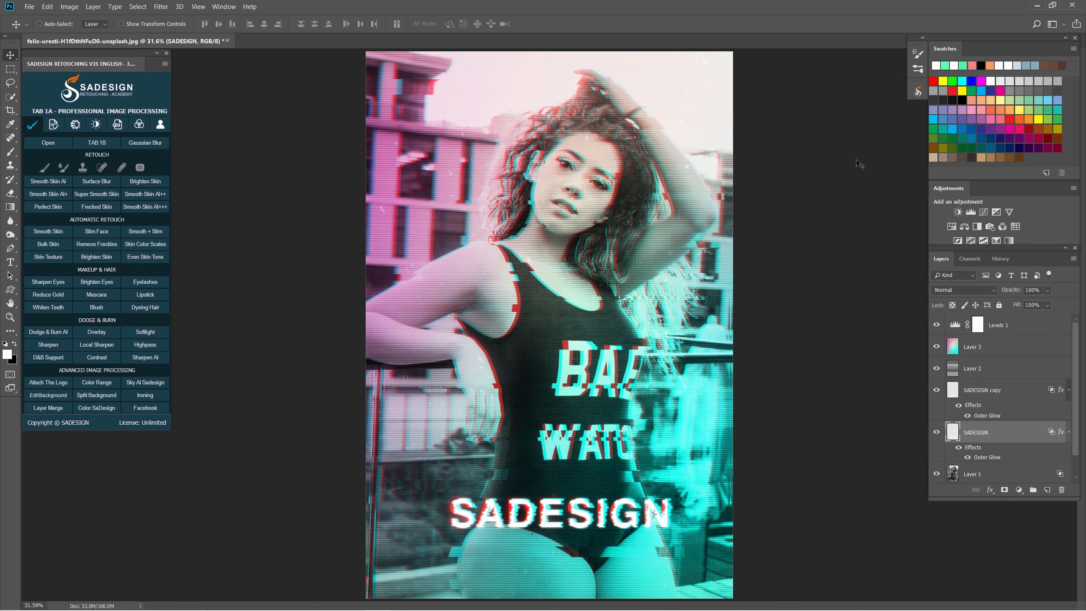
Step: Compare the finished glitch image with the original photo by switching between the history's opening state and the latest one
click(983, 346)
click(1000, 259)
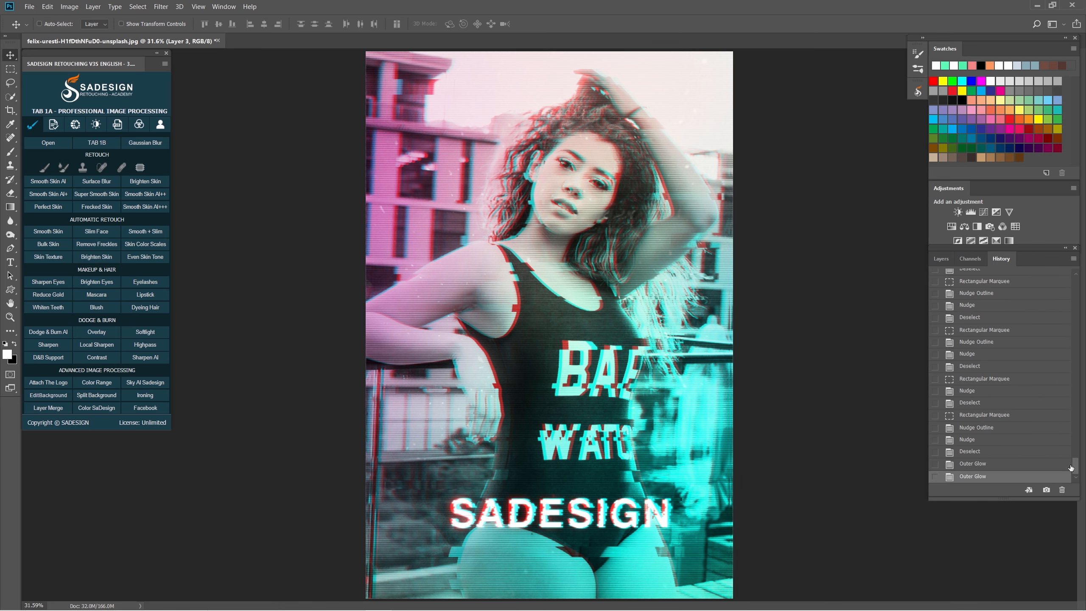
drag(1075, 468, 1079, 288)
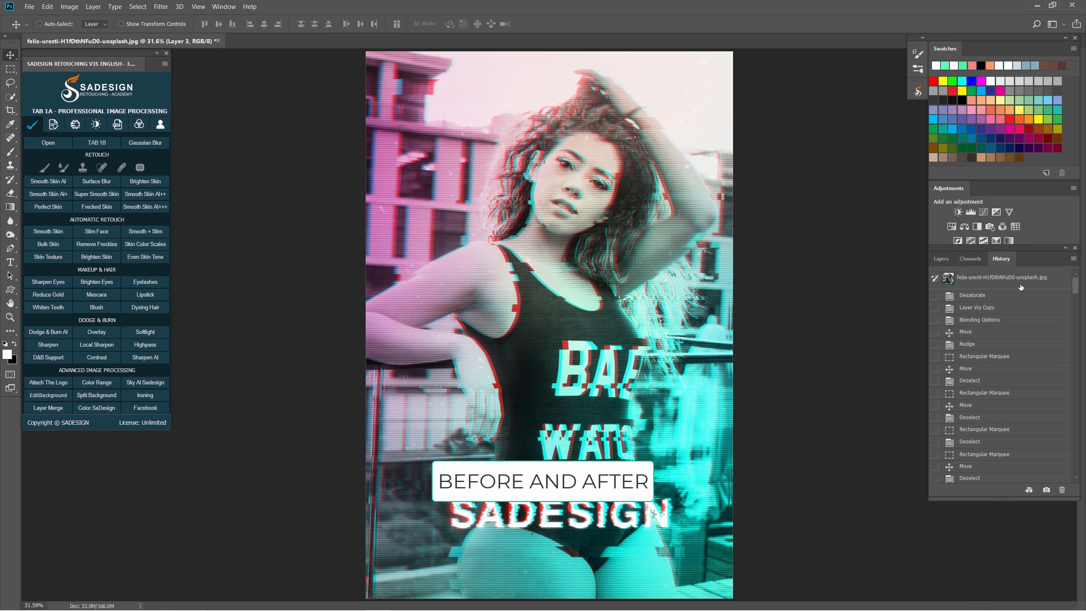
click(1040, 277)
key(ctrl+z)
key(ctrl+z)
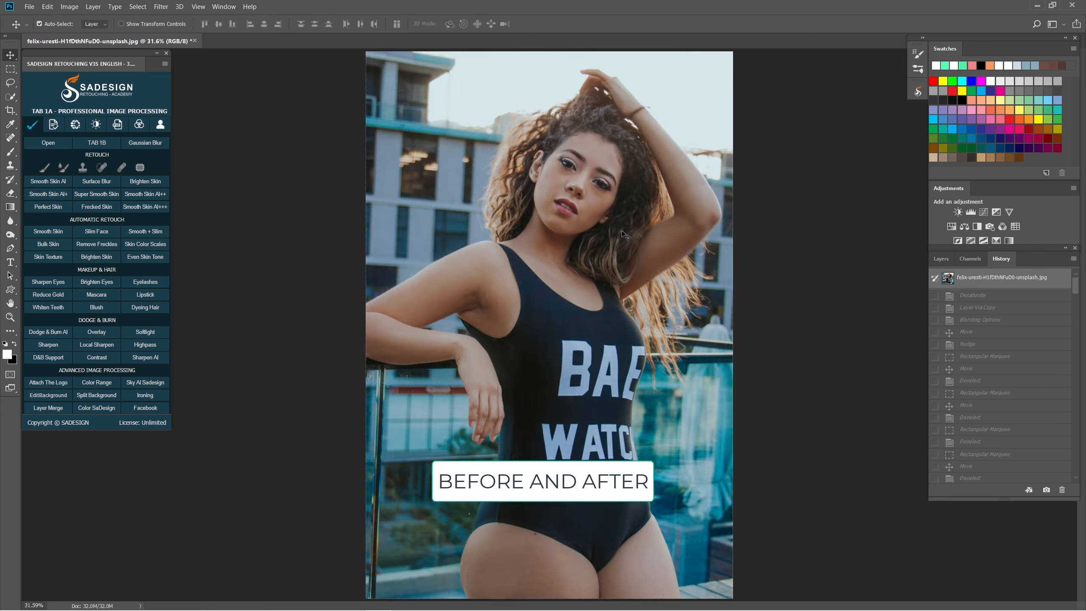
key(ctrl+z)
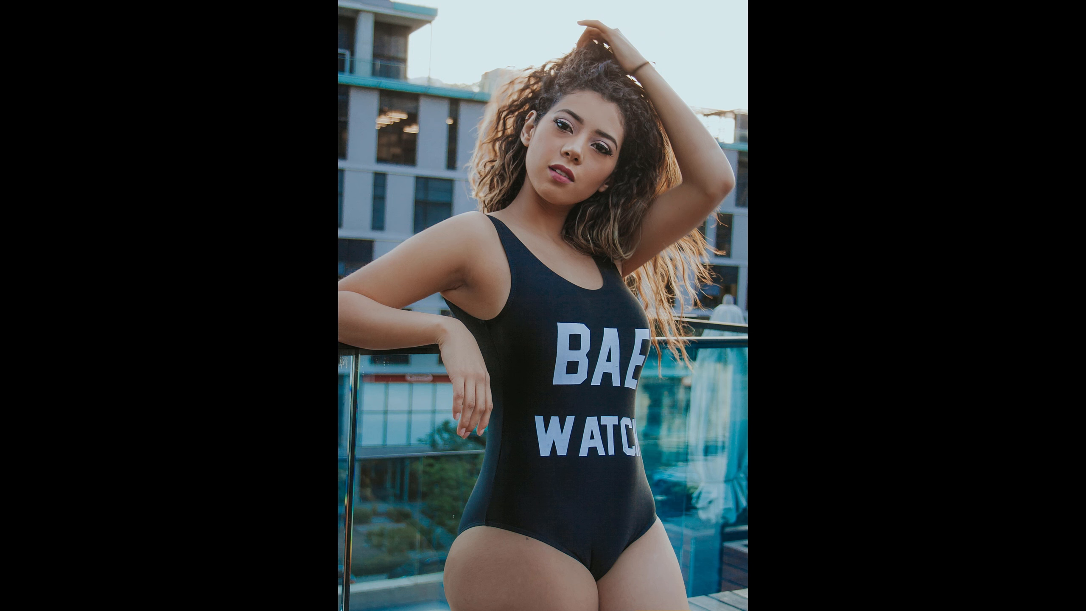